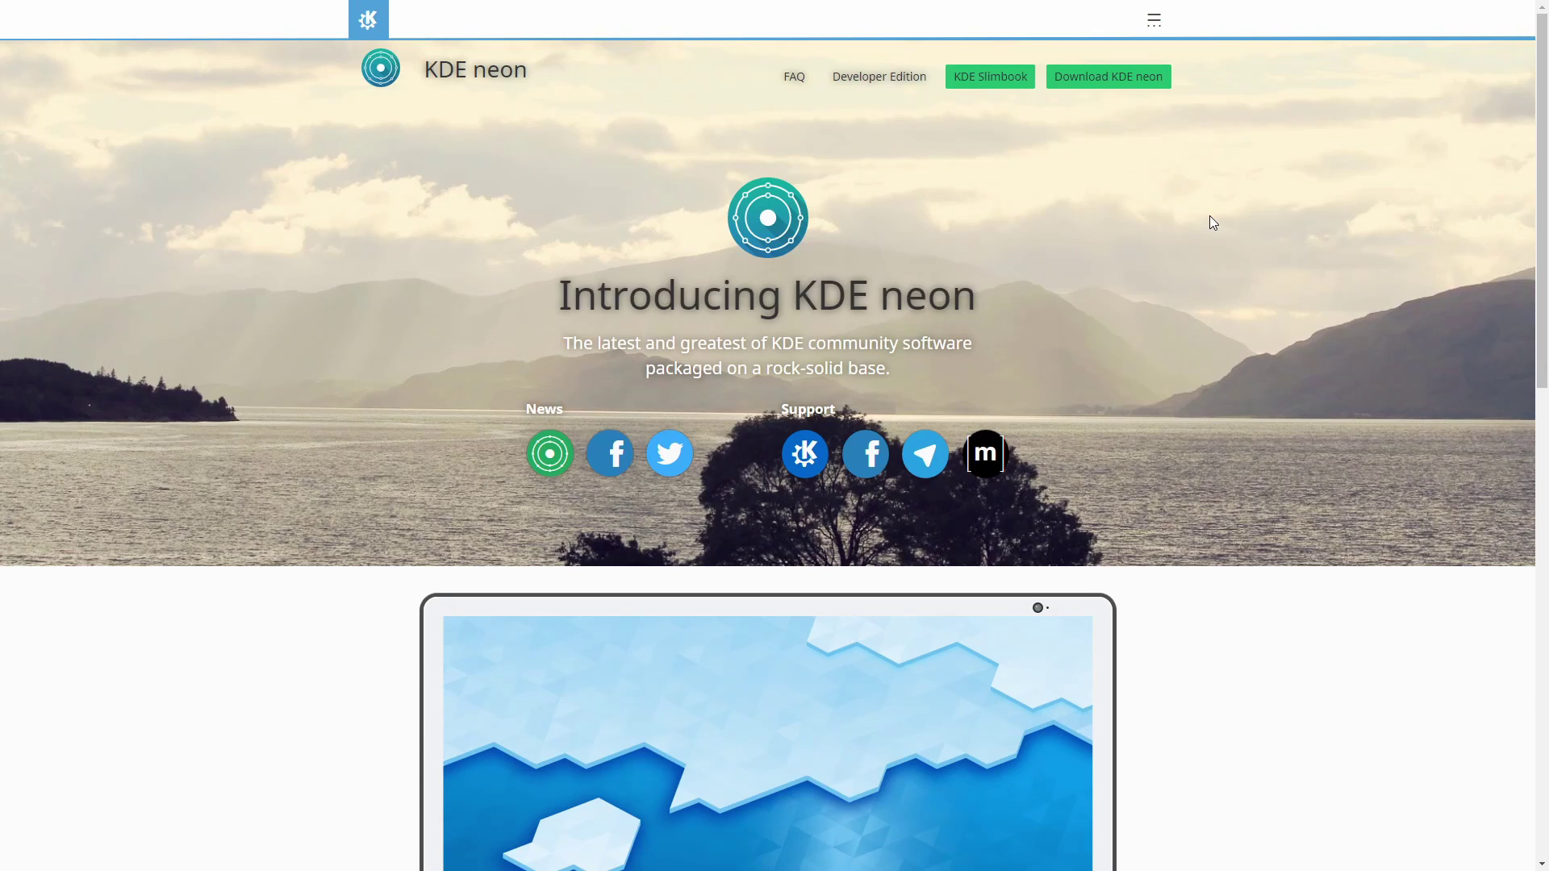
# Step: Download the KDE neon User Edition live/install ISO from the KDE neon download page
pyautogui.click(1118, 88)
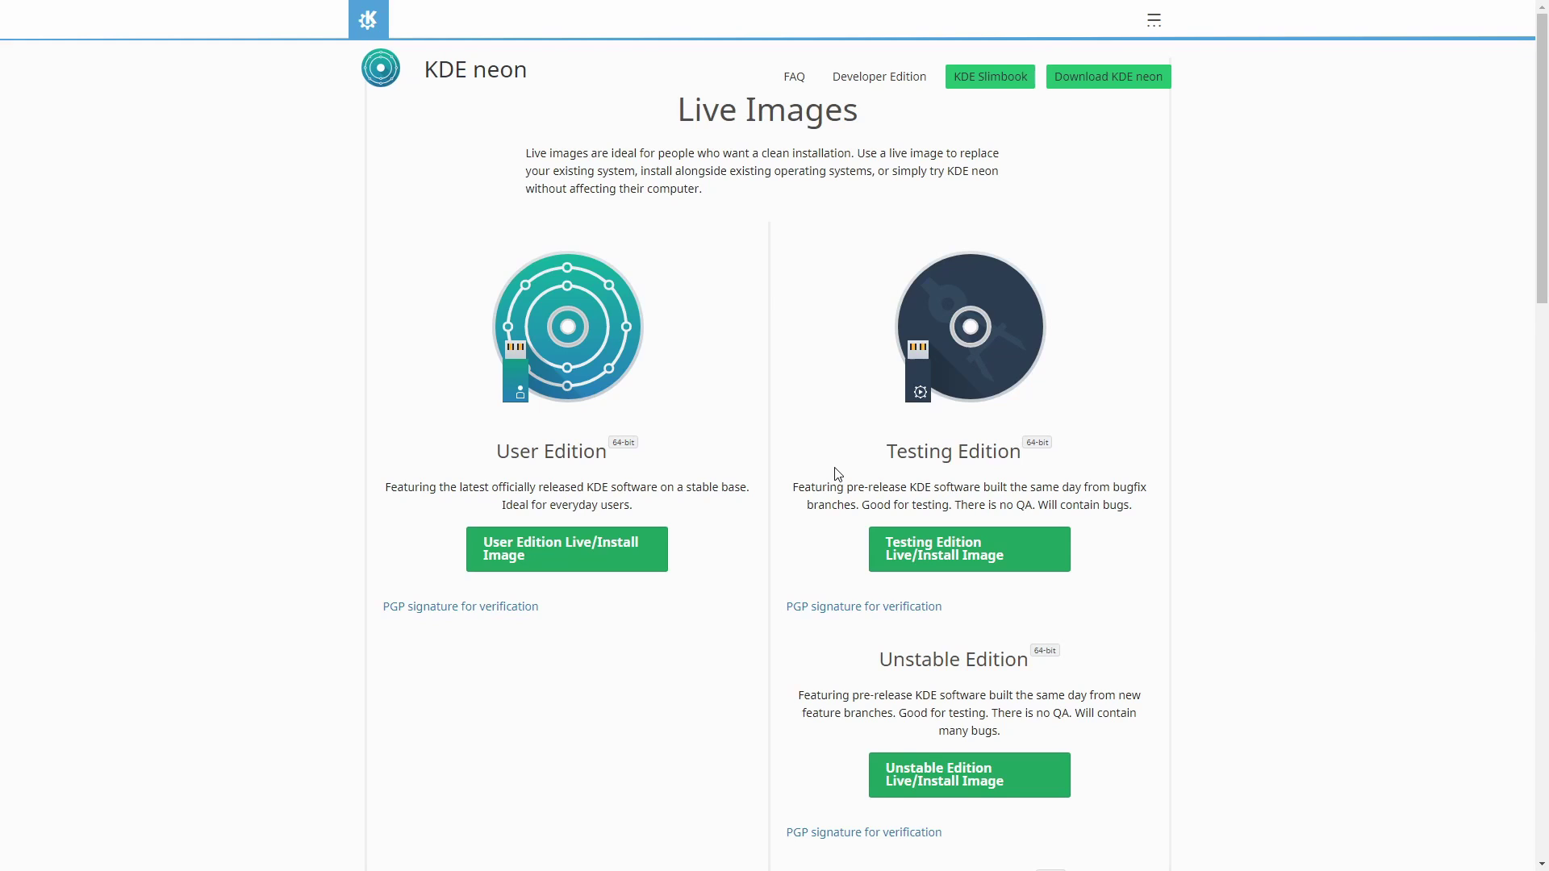
pyautogui.scroll(-3, 837, 474)
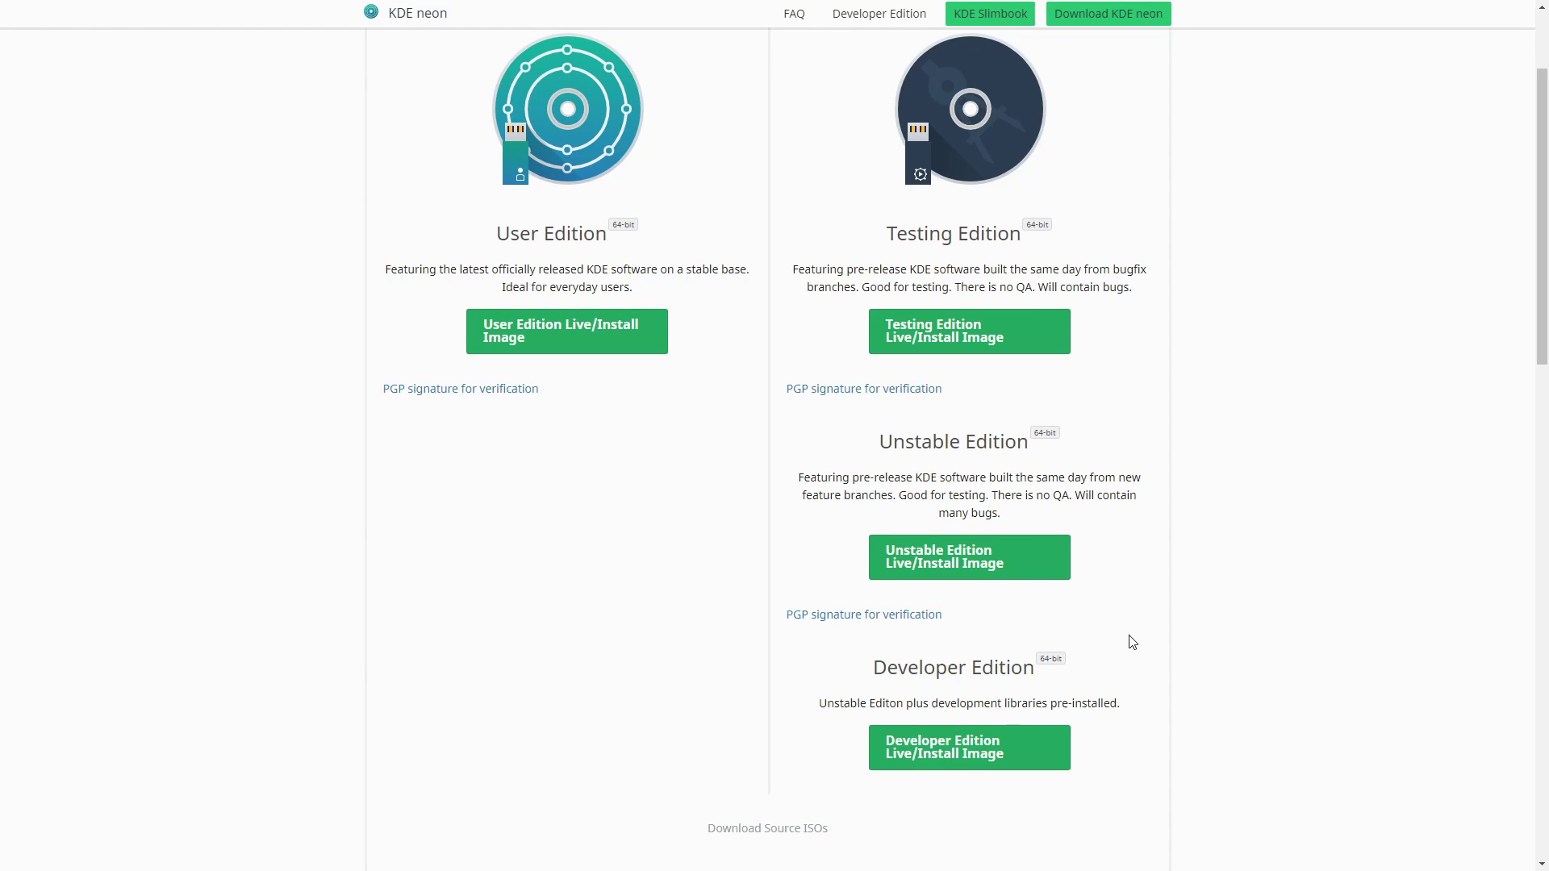
pyautogui.scroll(3, 793, 501)
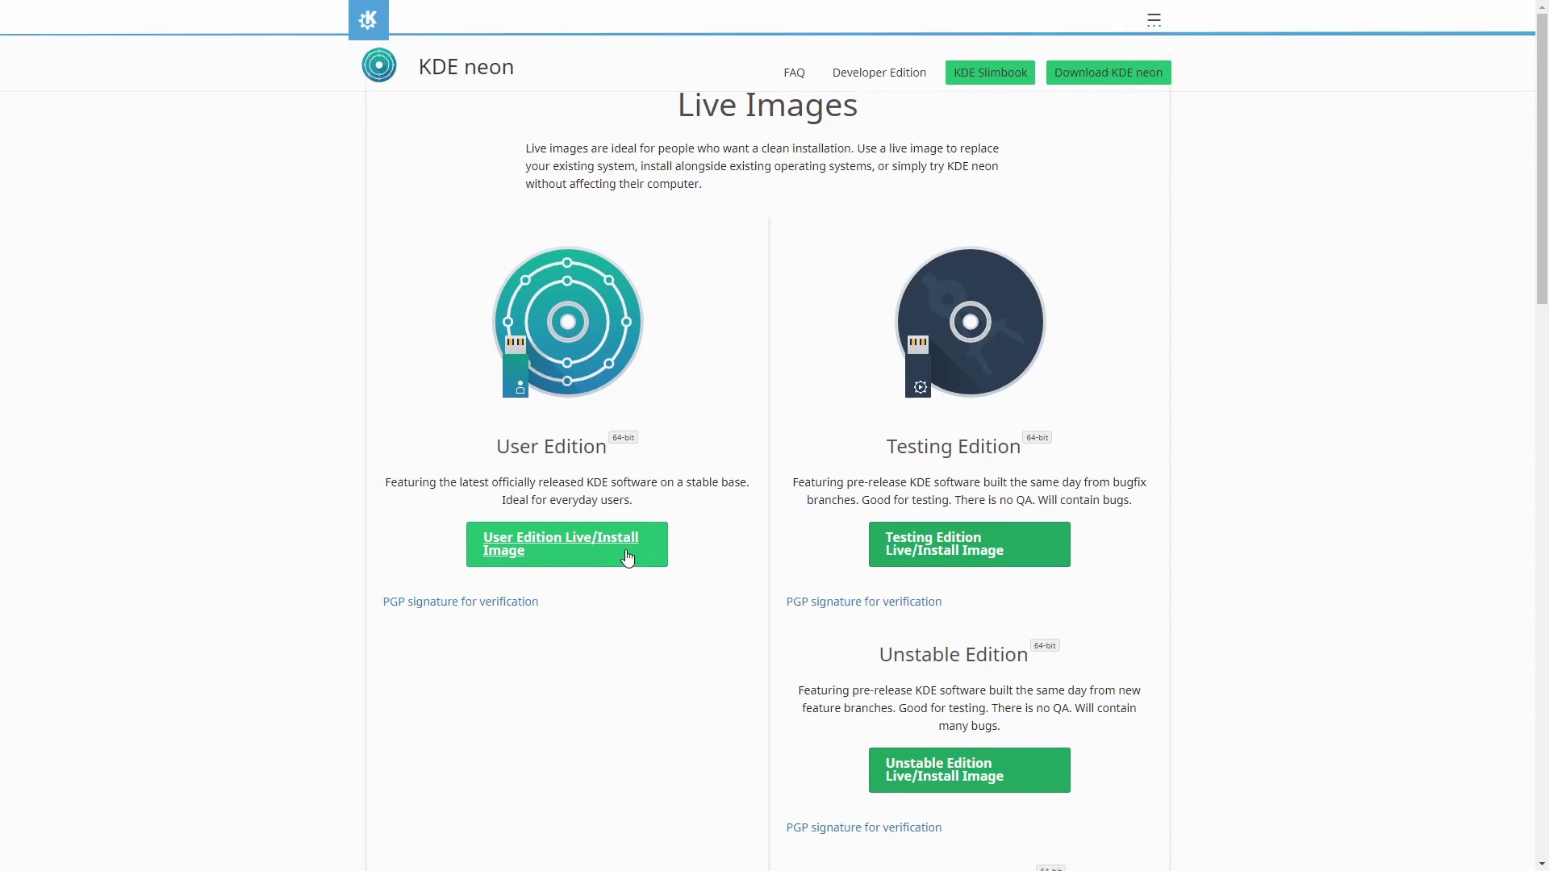
pyautogui.click(540, 547)
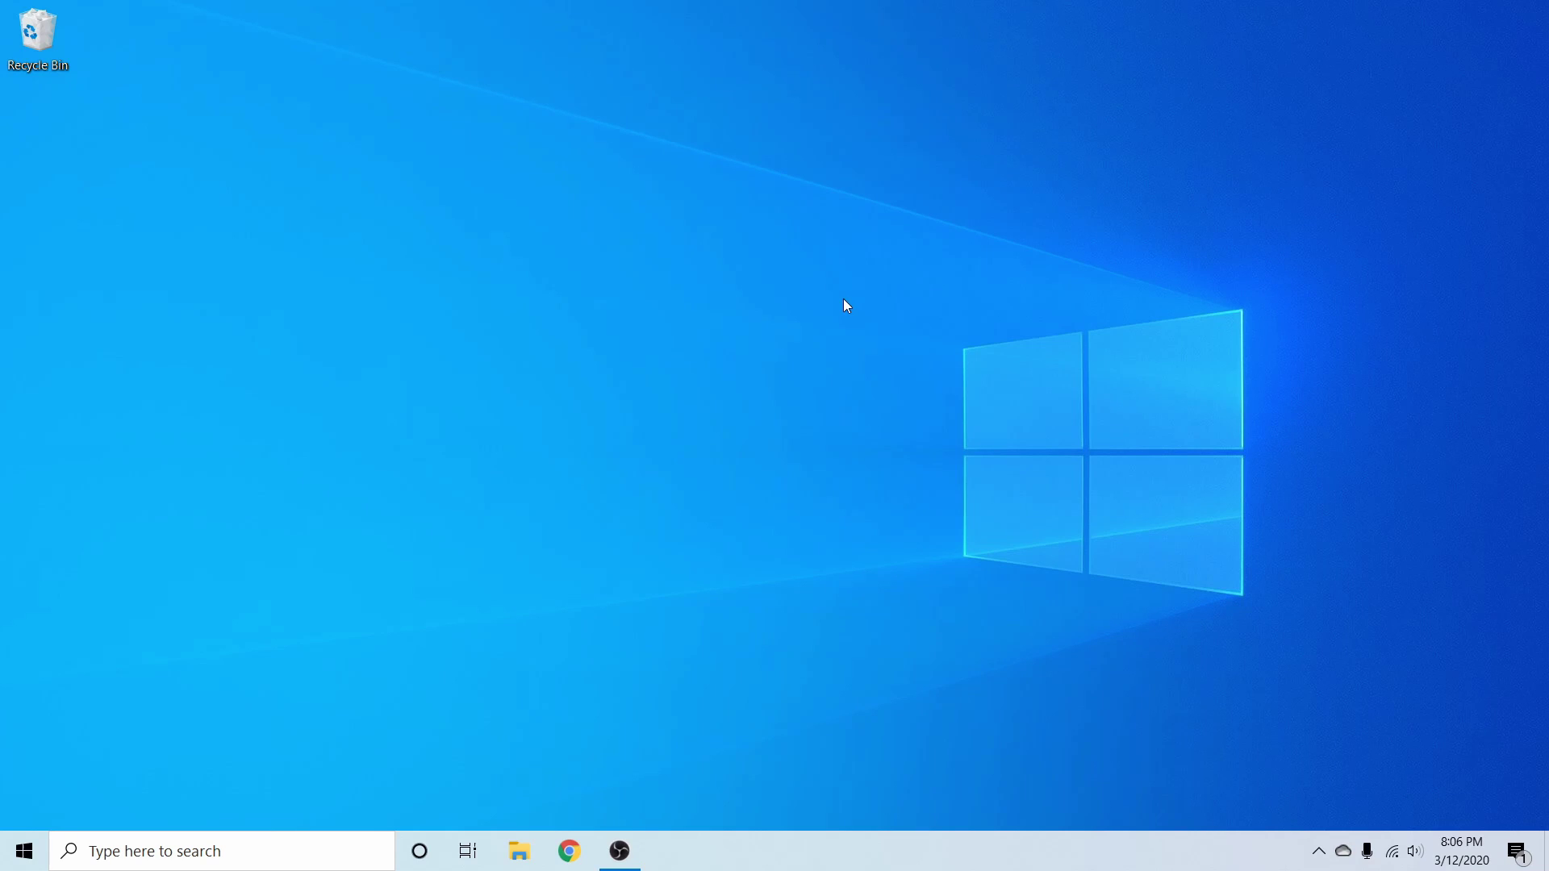
# Step: Launch balenaEtcher by searching 'bale' in the Windows taskbar search
pyautogui.click(252, 857)
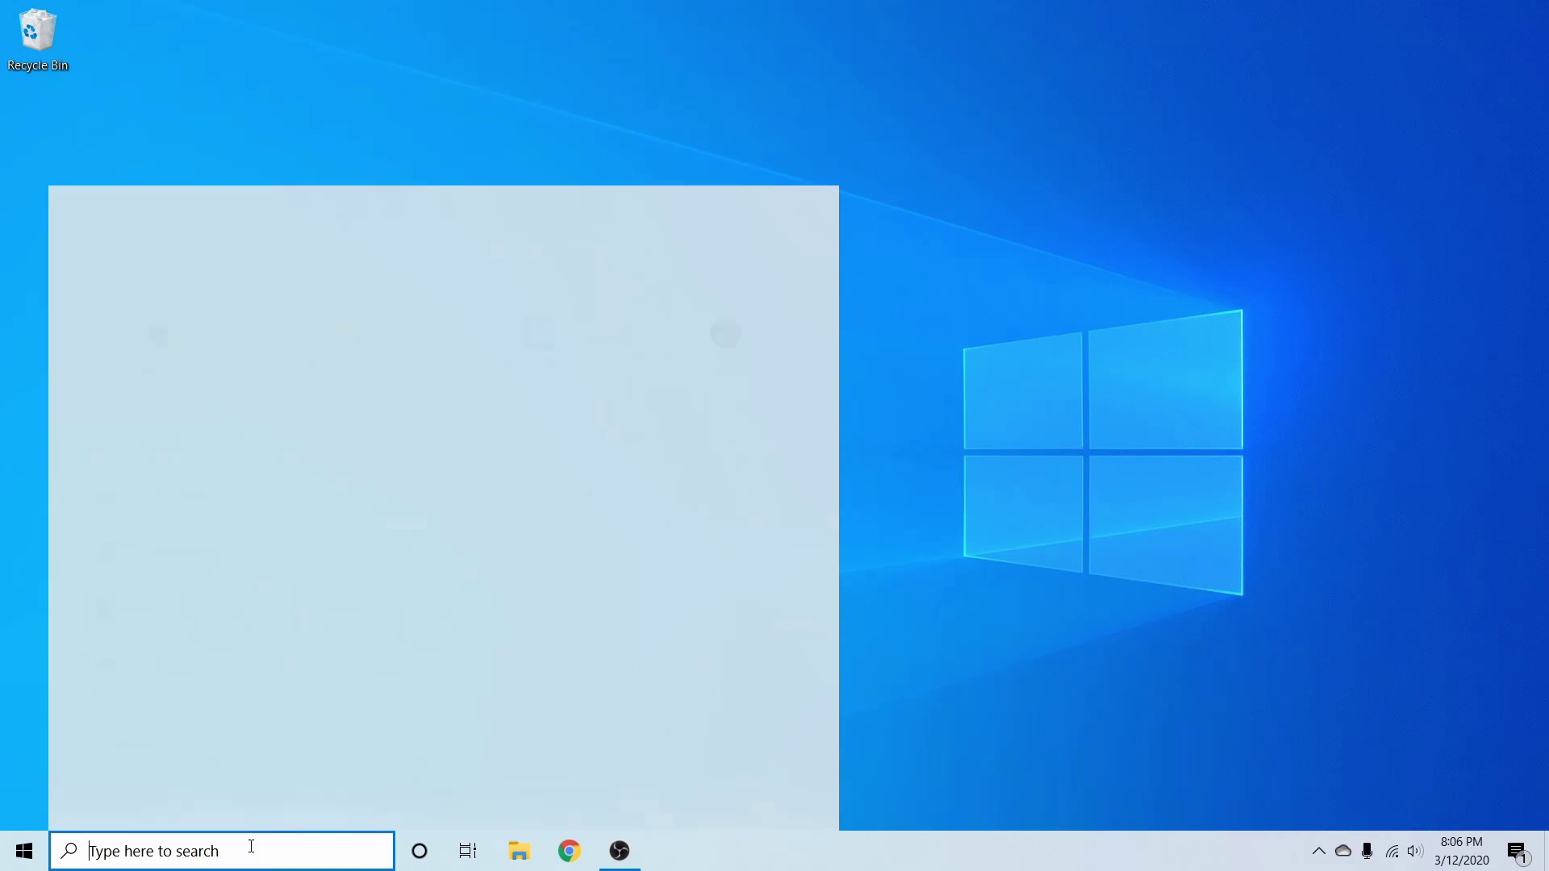
pyautogui.write('balen')
pyautogui.press('Return')
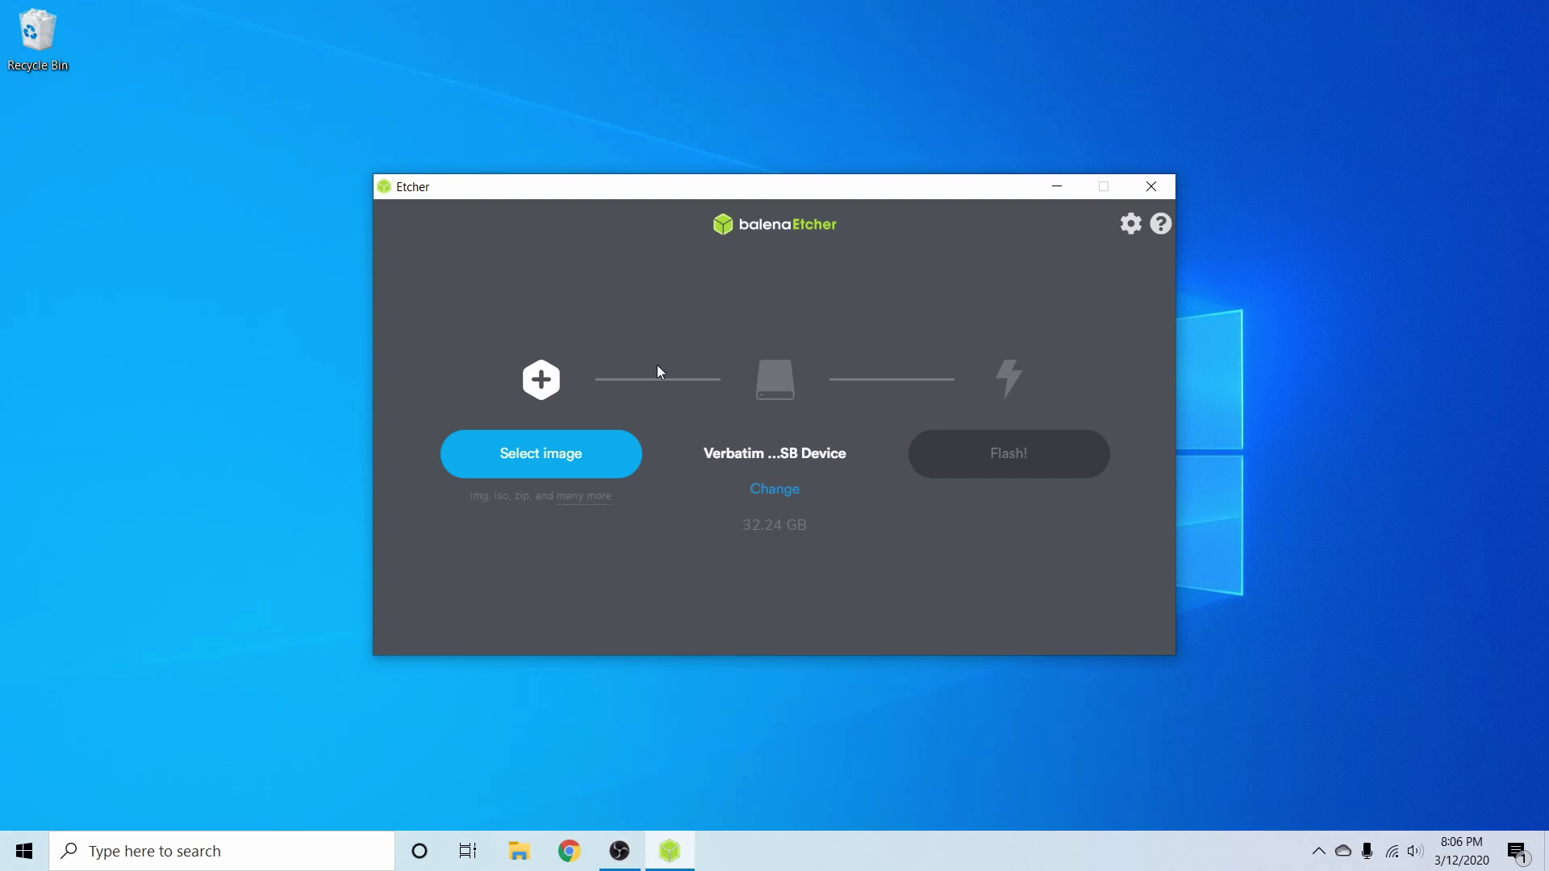
pyautogui.click(541, 454)
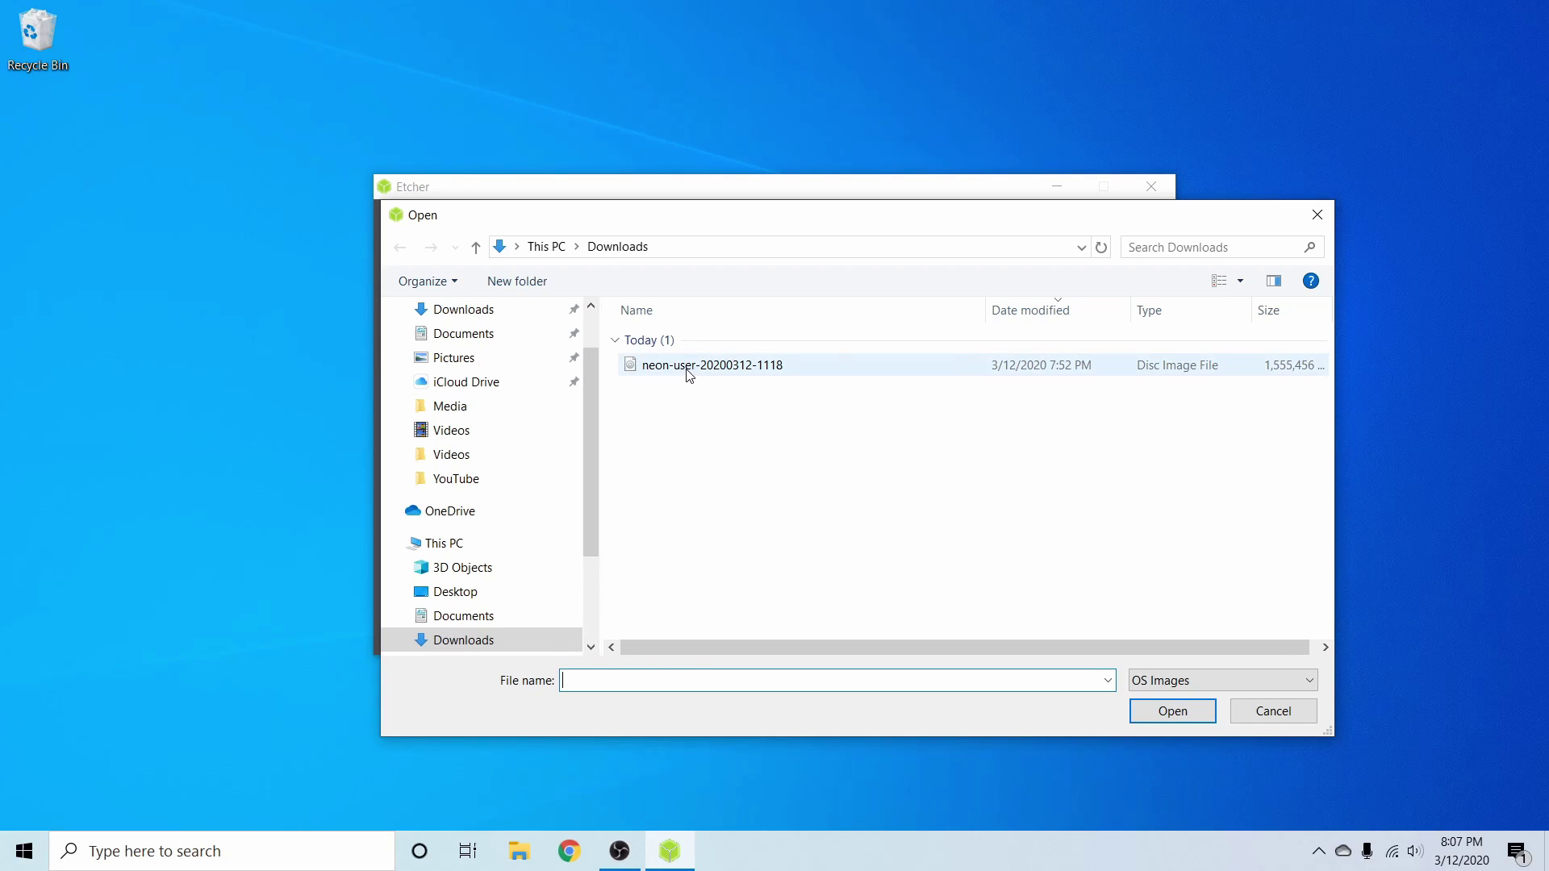
pyautogui.click(948, 368)
pyautogui.click(1174, 714)
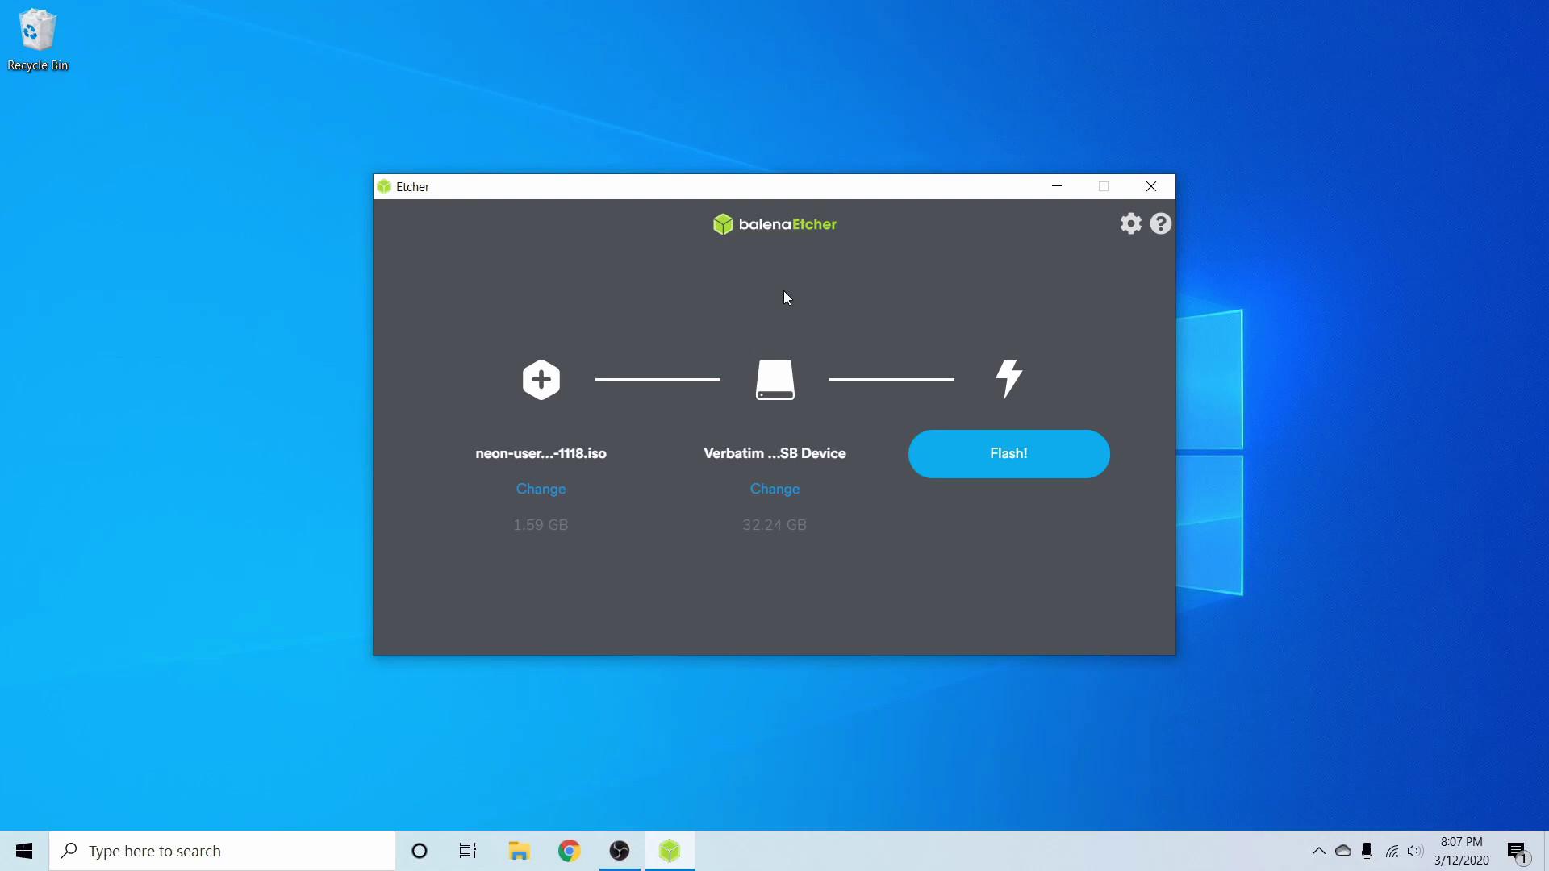
# Step: Open the drive list to check the 32.24 GB Verbatim STORE N GO target is ticked
pyautogui.click(783, 500)
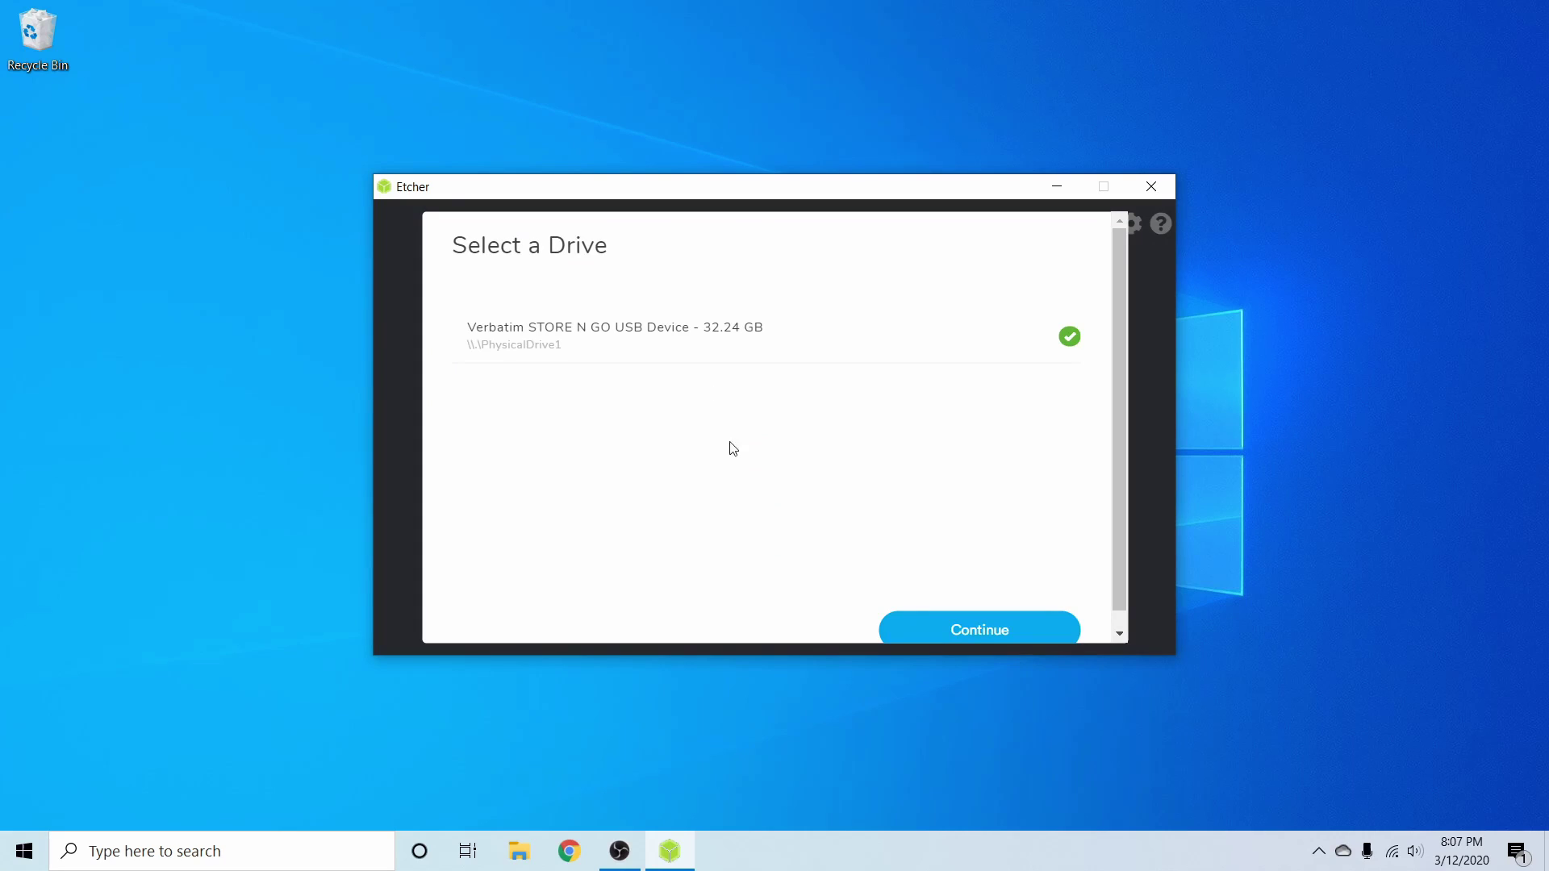
pyautogui.scroll(-1, 725, 427)
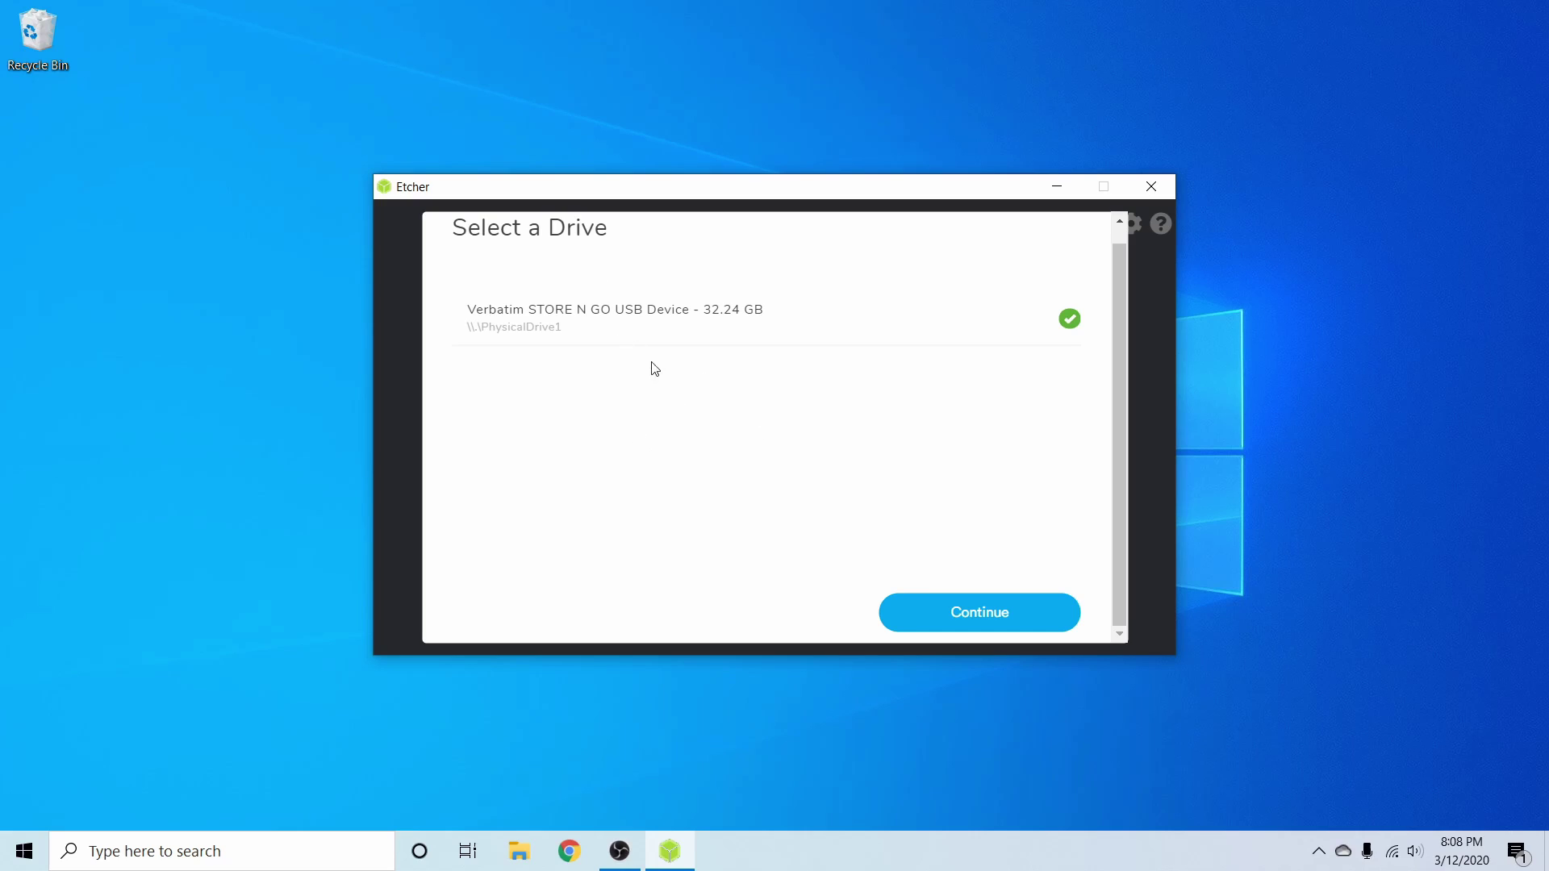
# Step: Flash the neon-user image onto the Verbatim USB drive, approving the User Account Control prompt
pyautogui.click(972, 619)
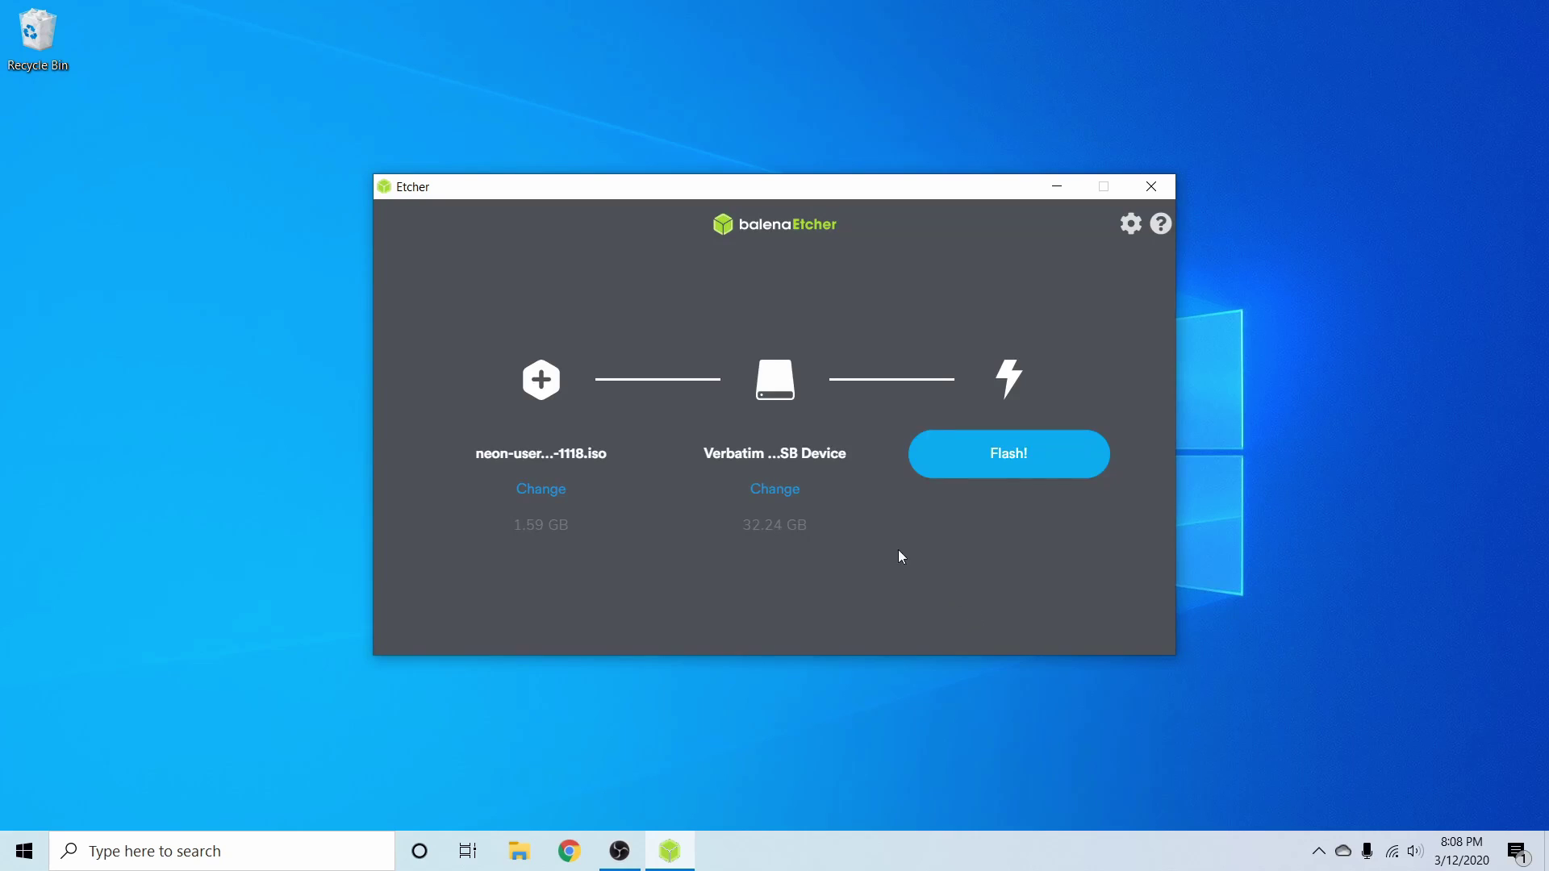
pyautogui.click(1009, 468)
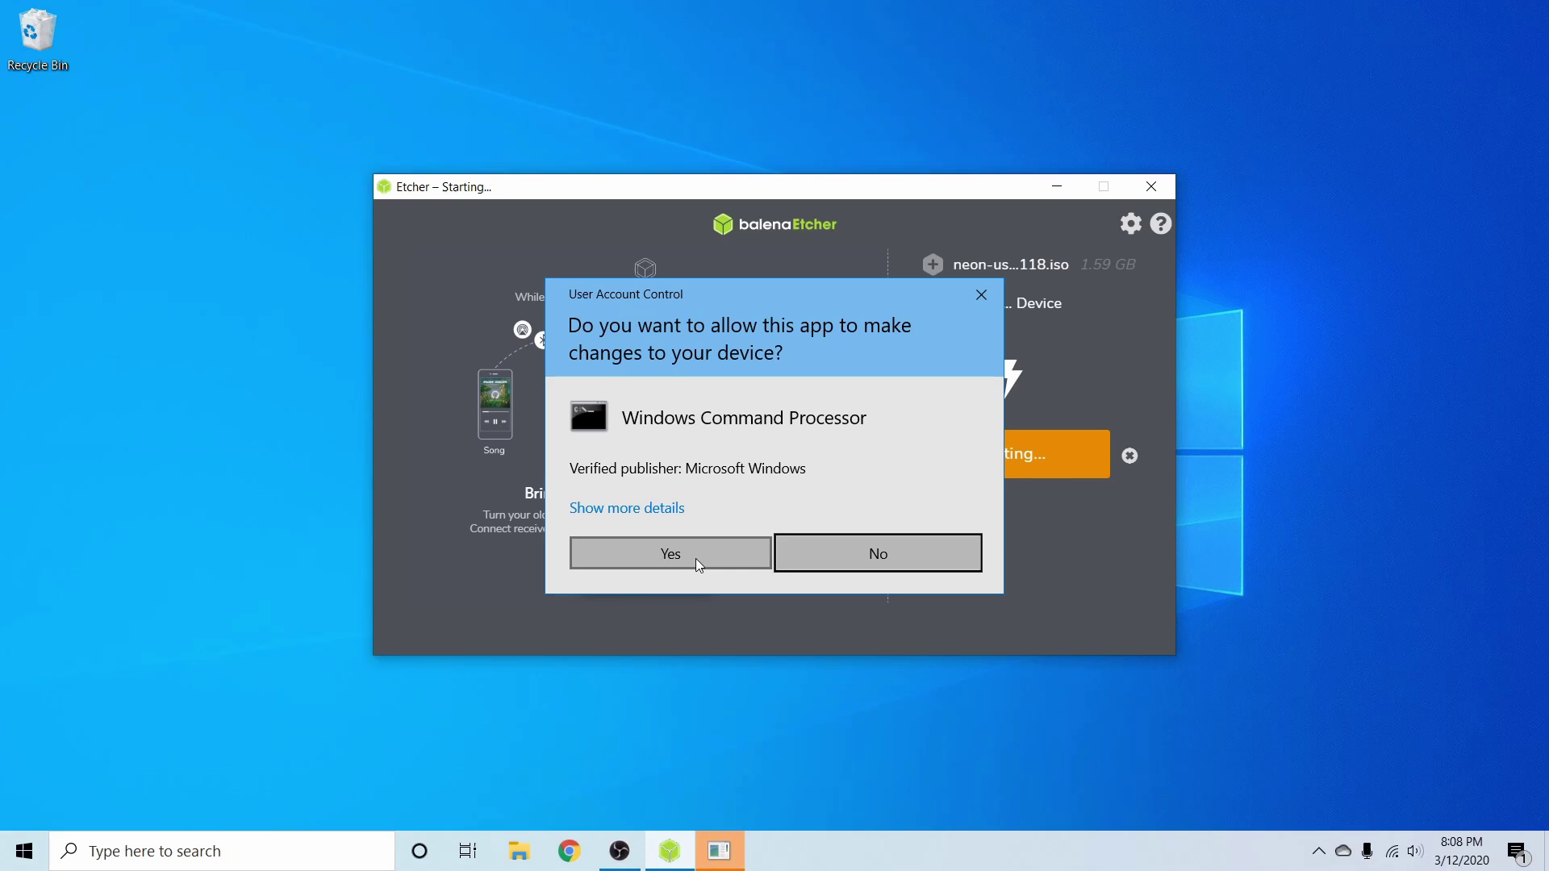
pyautogui.click(695, 557)
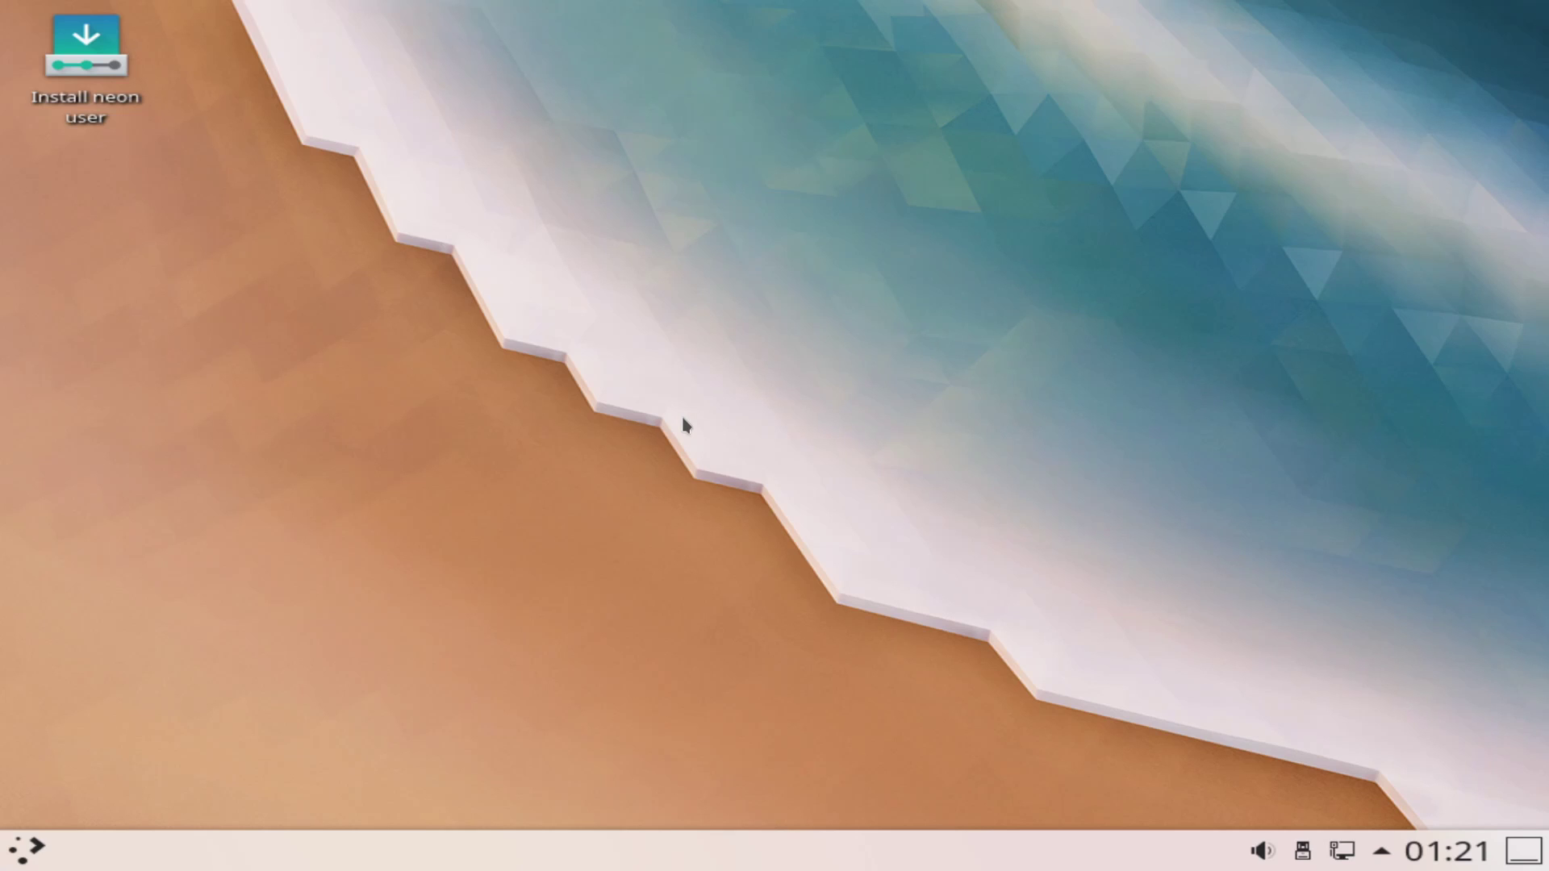
# Step: Launch the maximized neon installer, keeping English language and the English (US) keyboard layout
pyautogui.click(91, 68)
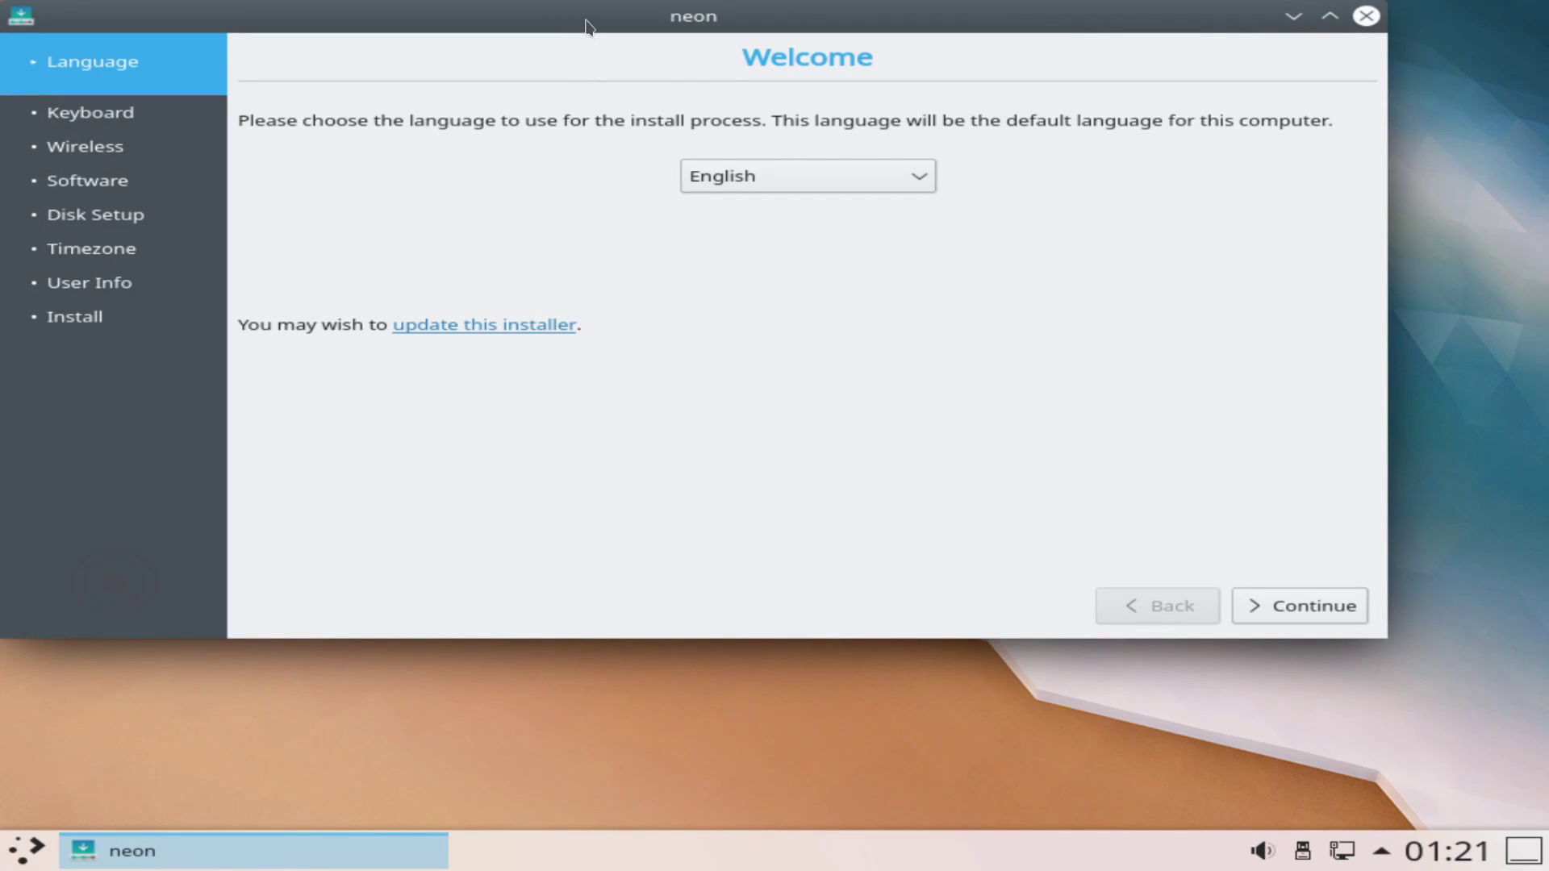
pyautogui.doubleClick(586, 26)
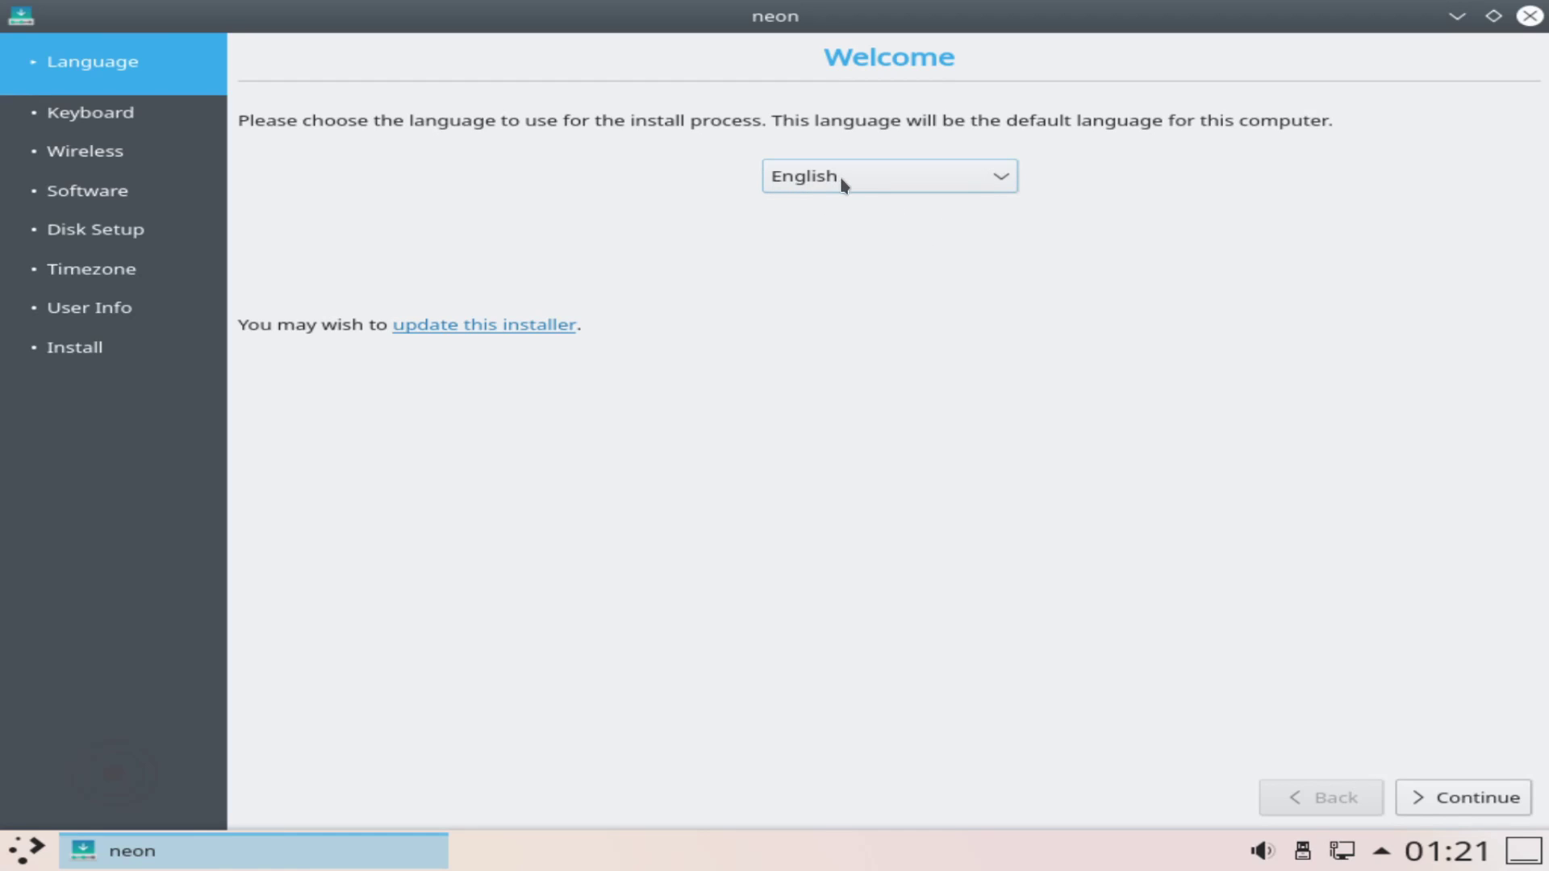
pyautogui.click(1464, 799)
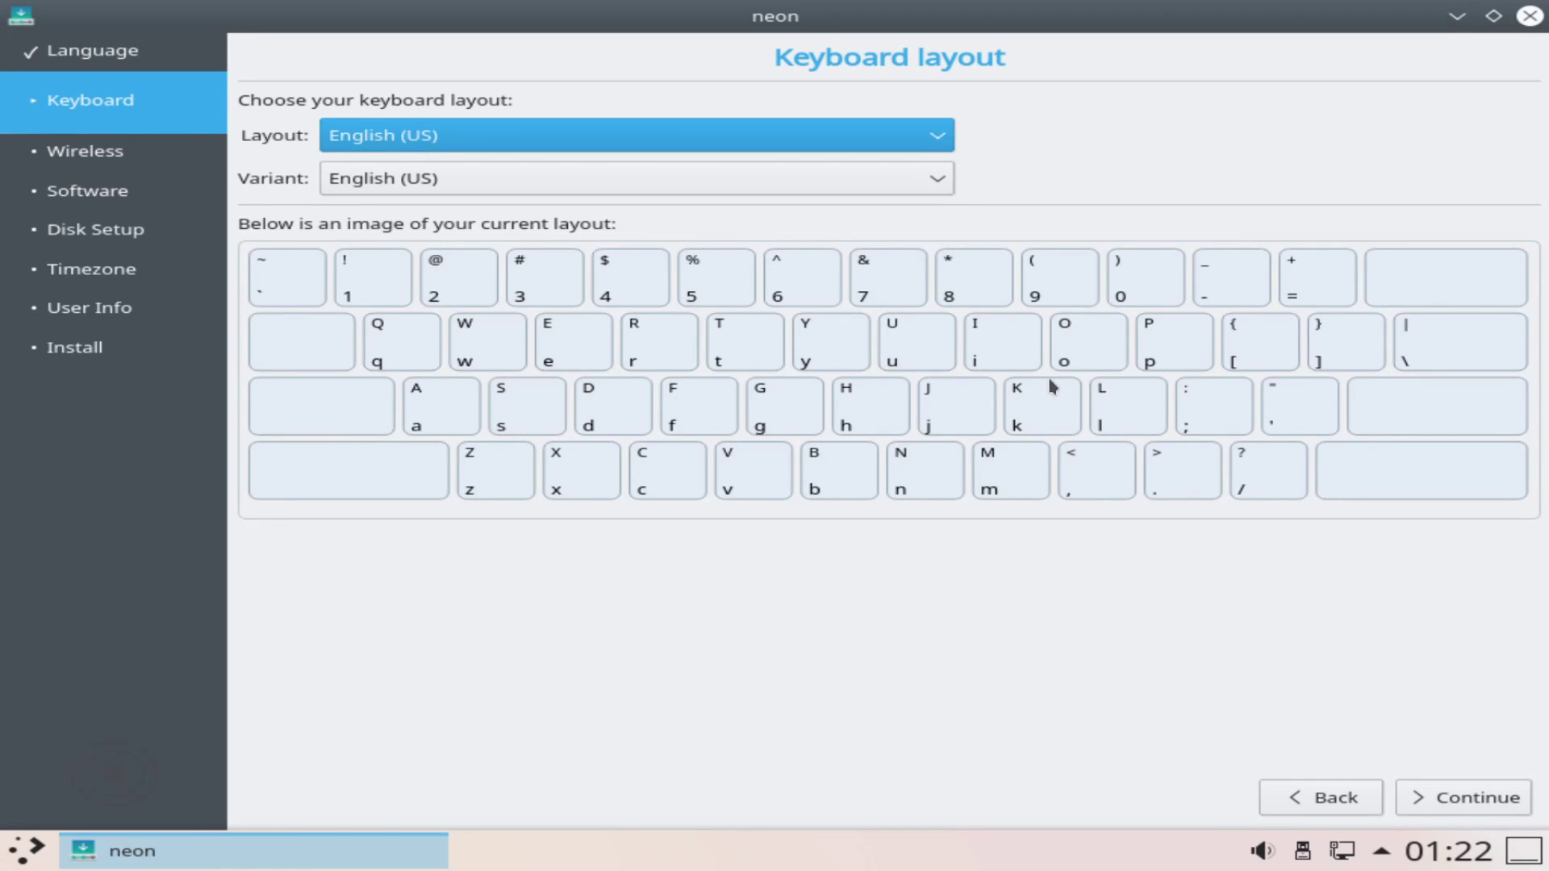
pyautogui.click(932, 148)
pyautogui.click(933, 143)
# Step: Continue to the software options and untick 'Download updates while installing neon'
pyautogui.click(1444, 799)
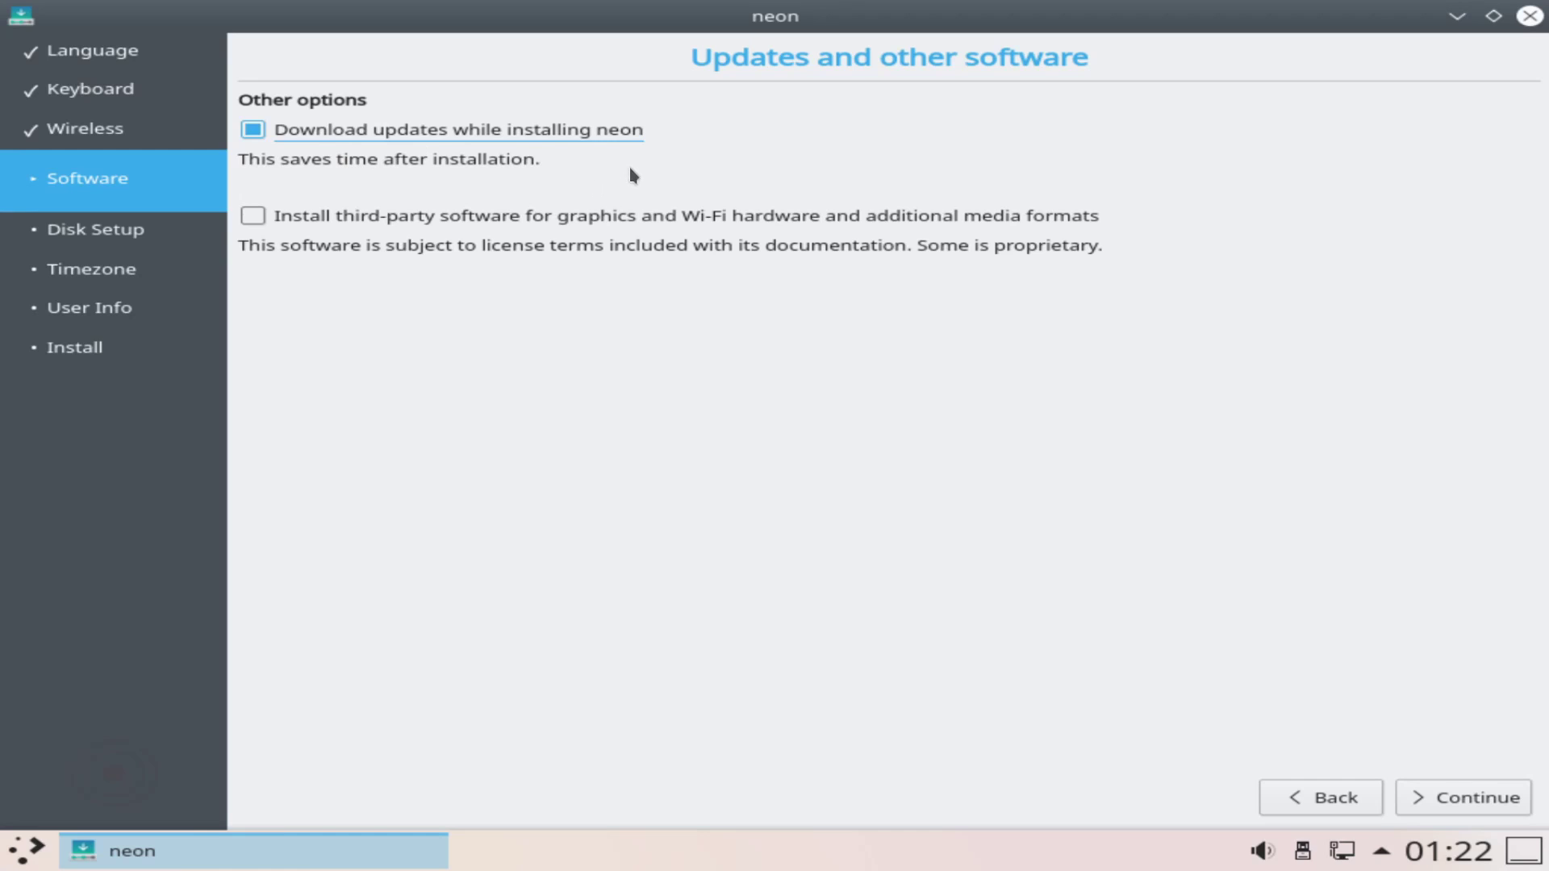
pyautogui.click(282, 139)
# Step: Keep 'Guided - use entire disk' on the 34.4 GB VBOX disk and choose Install Now
pyautogui.click(1432, 796)
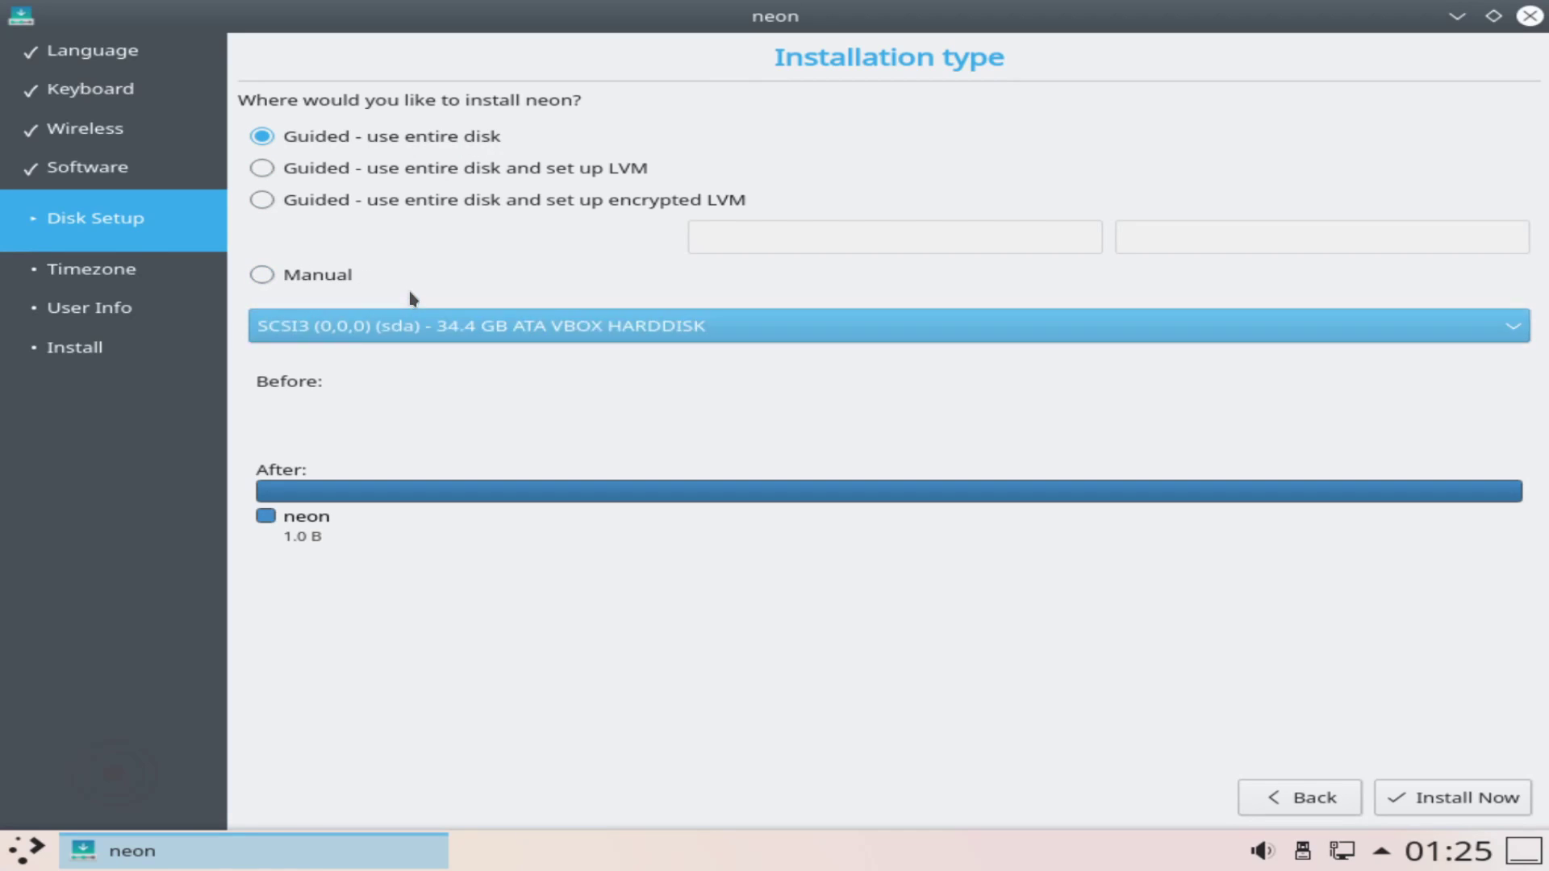
pyautogui.click(506, 334)
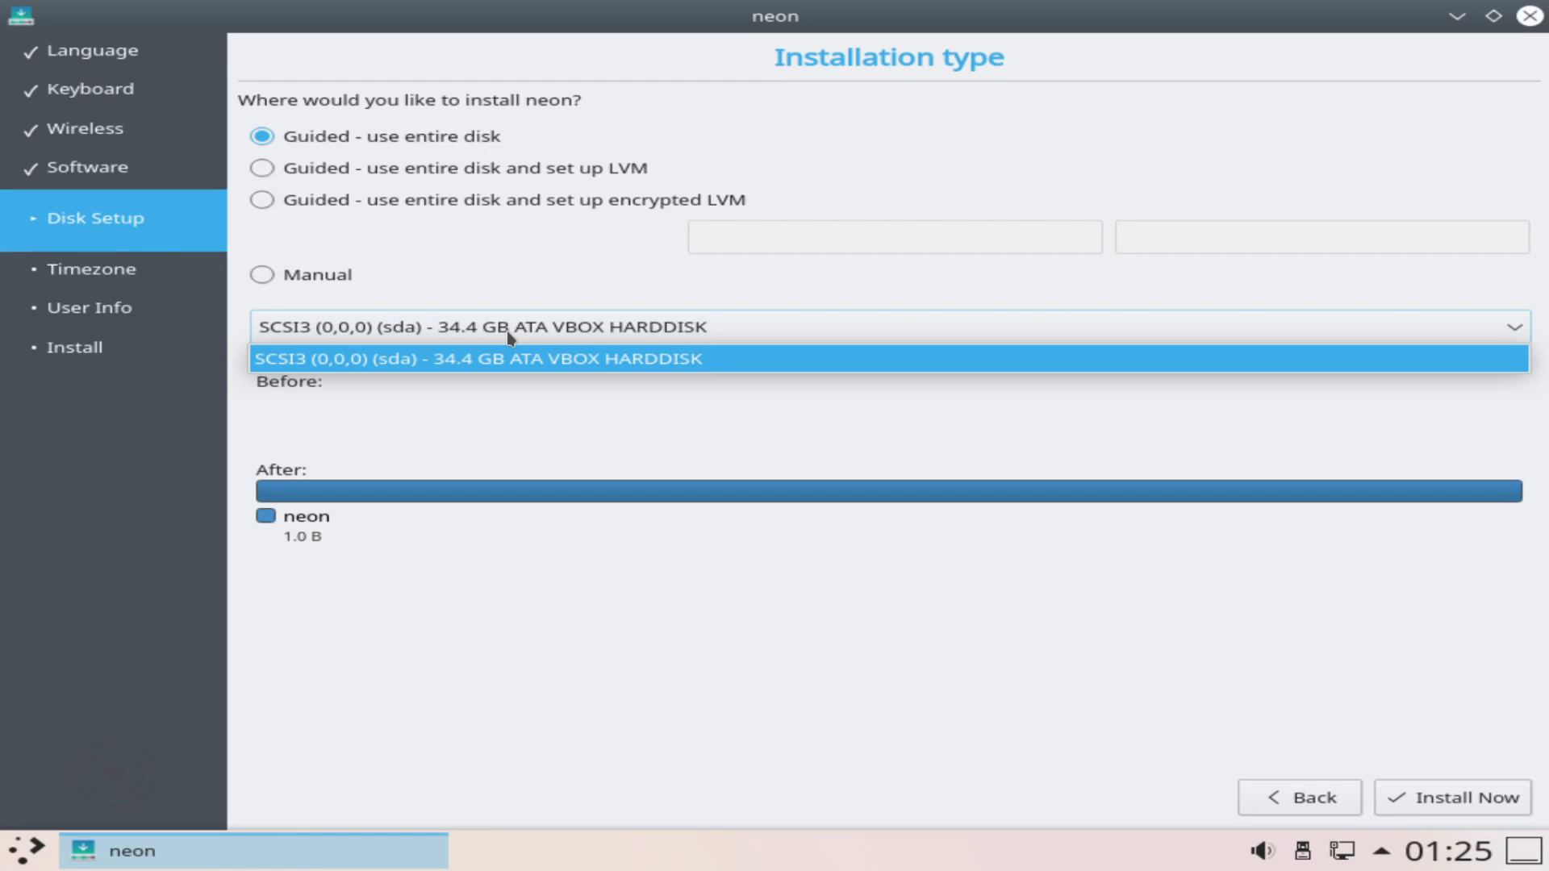
pyautogui.click(529, 401)
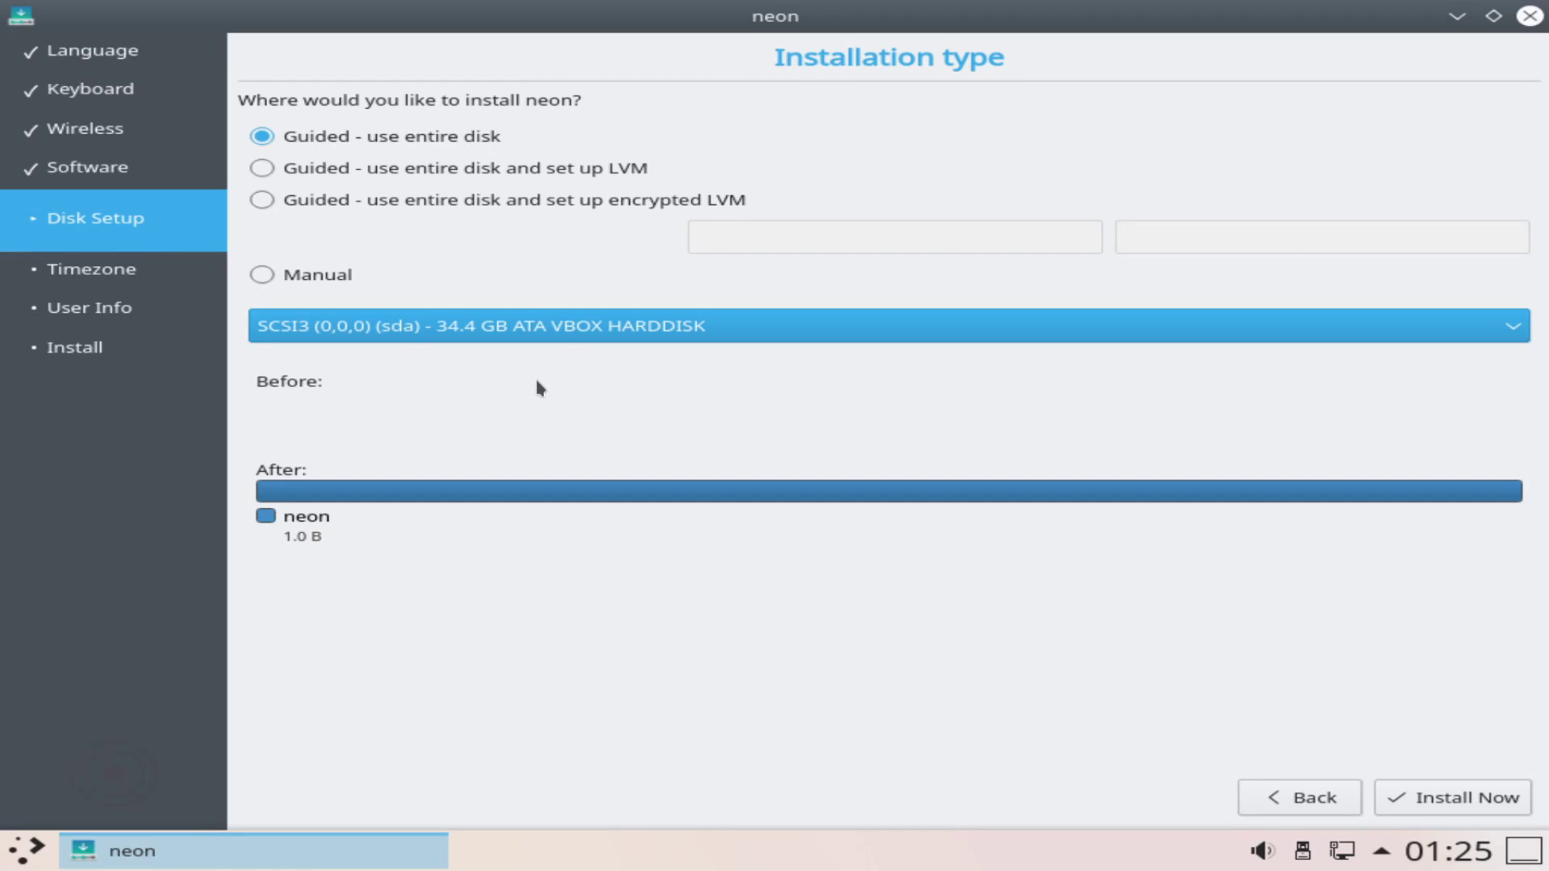
pyautogui.click(650, 331)
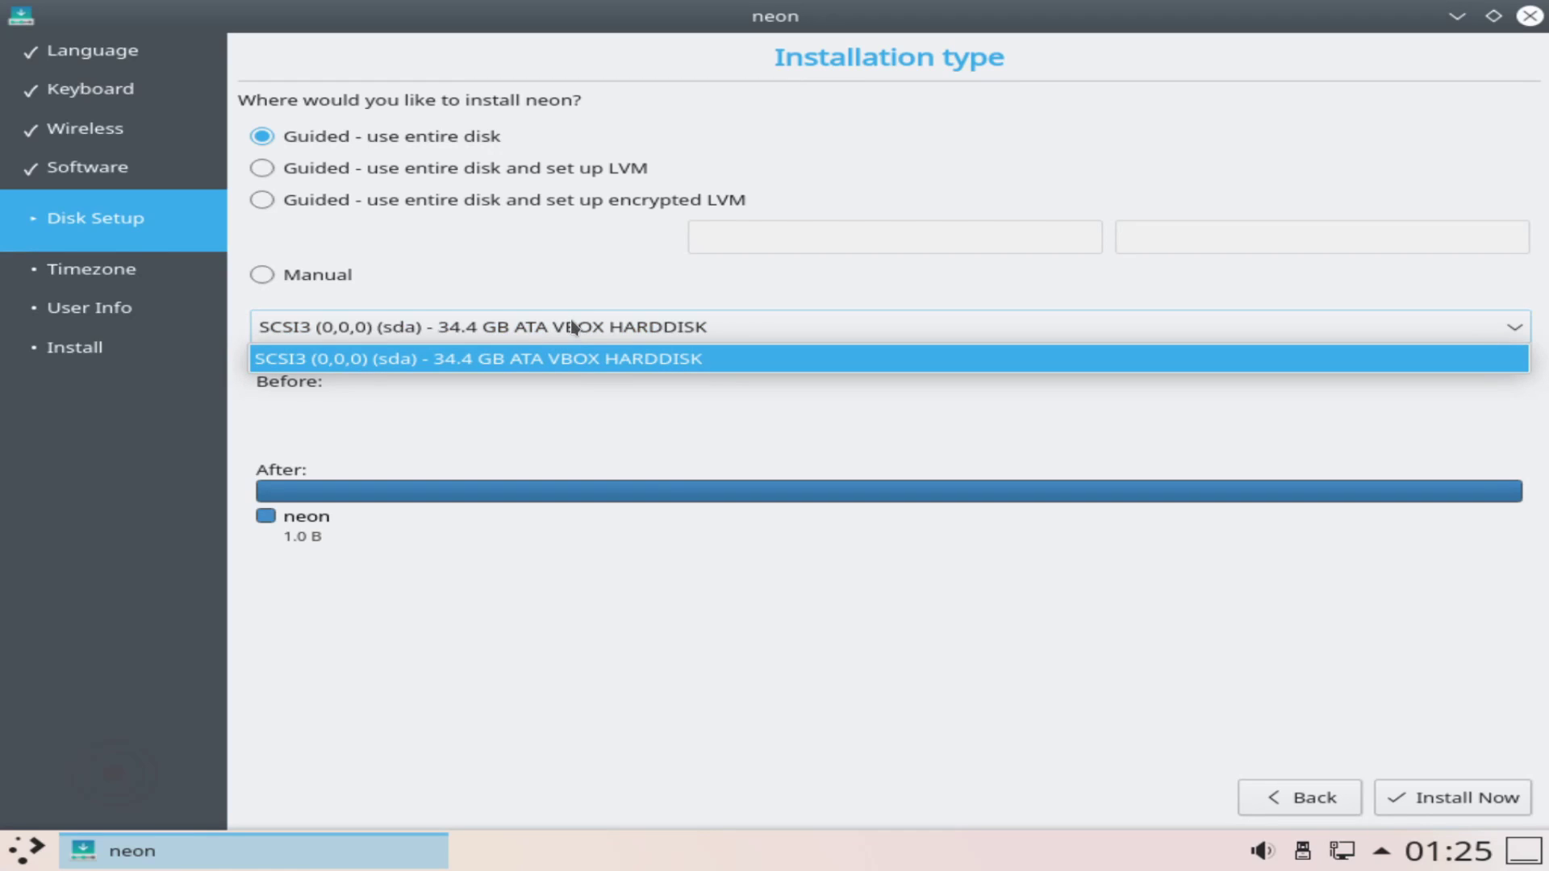
pyautogui.click(604, 396)
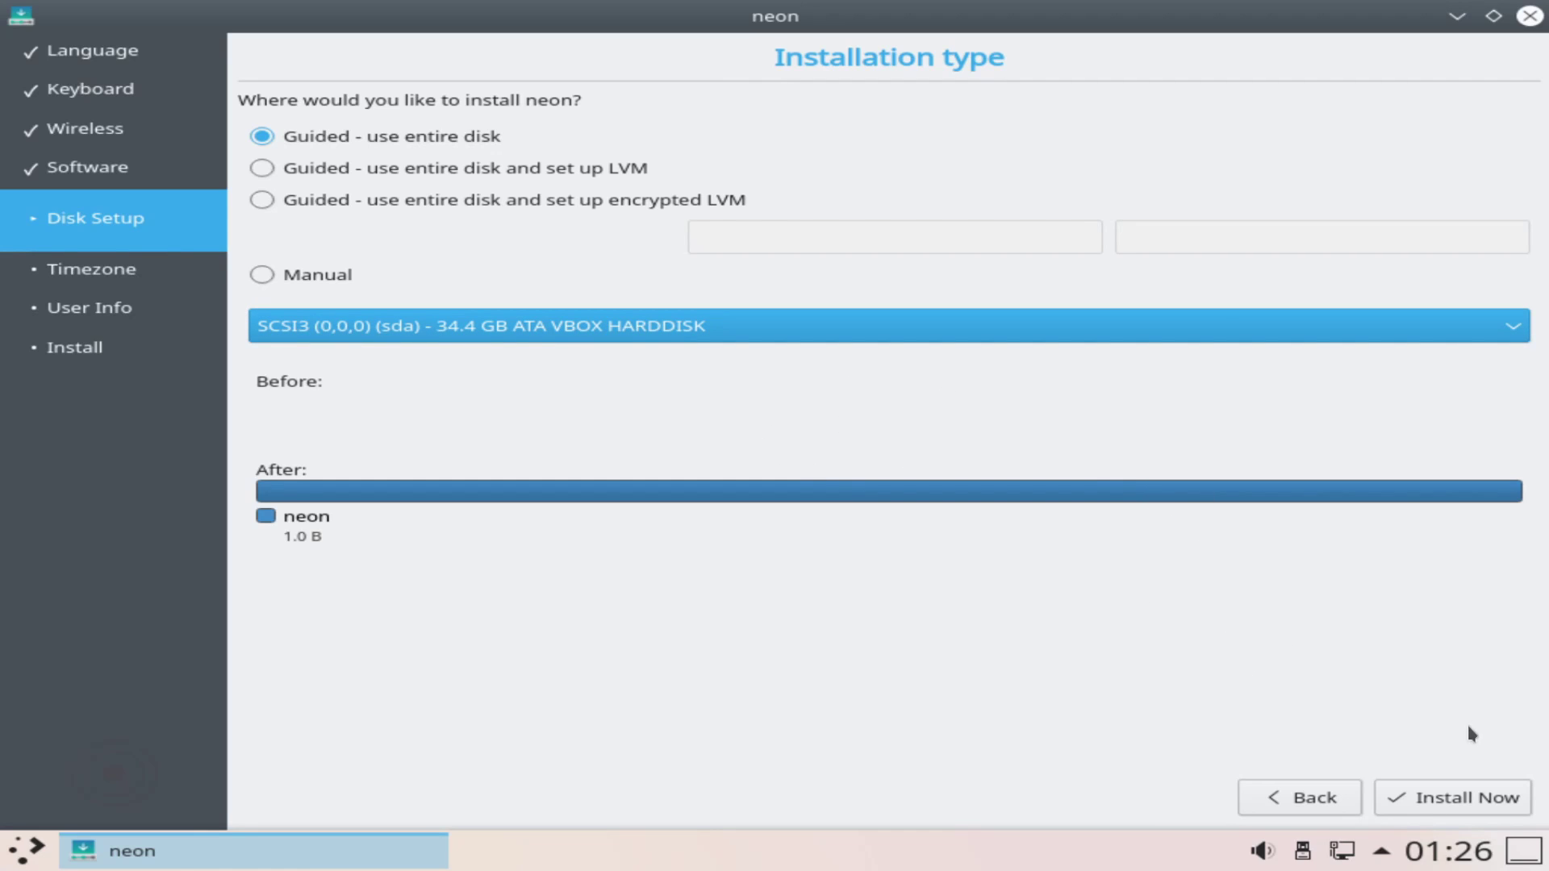
pyautogui.click(1445, 797)
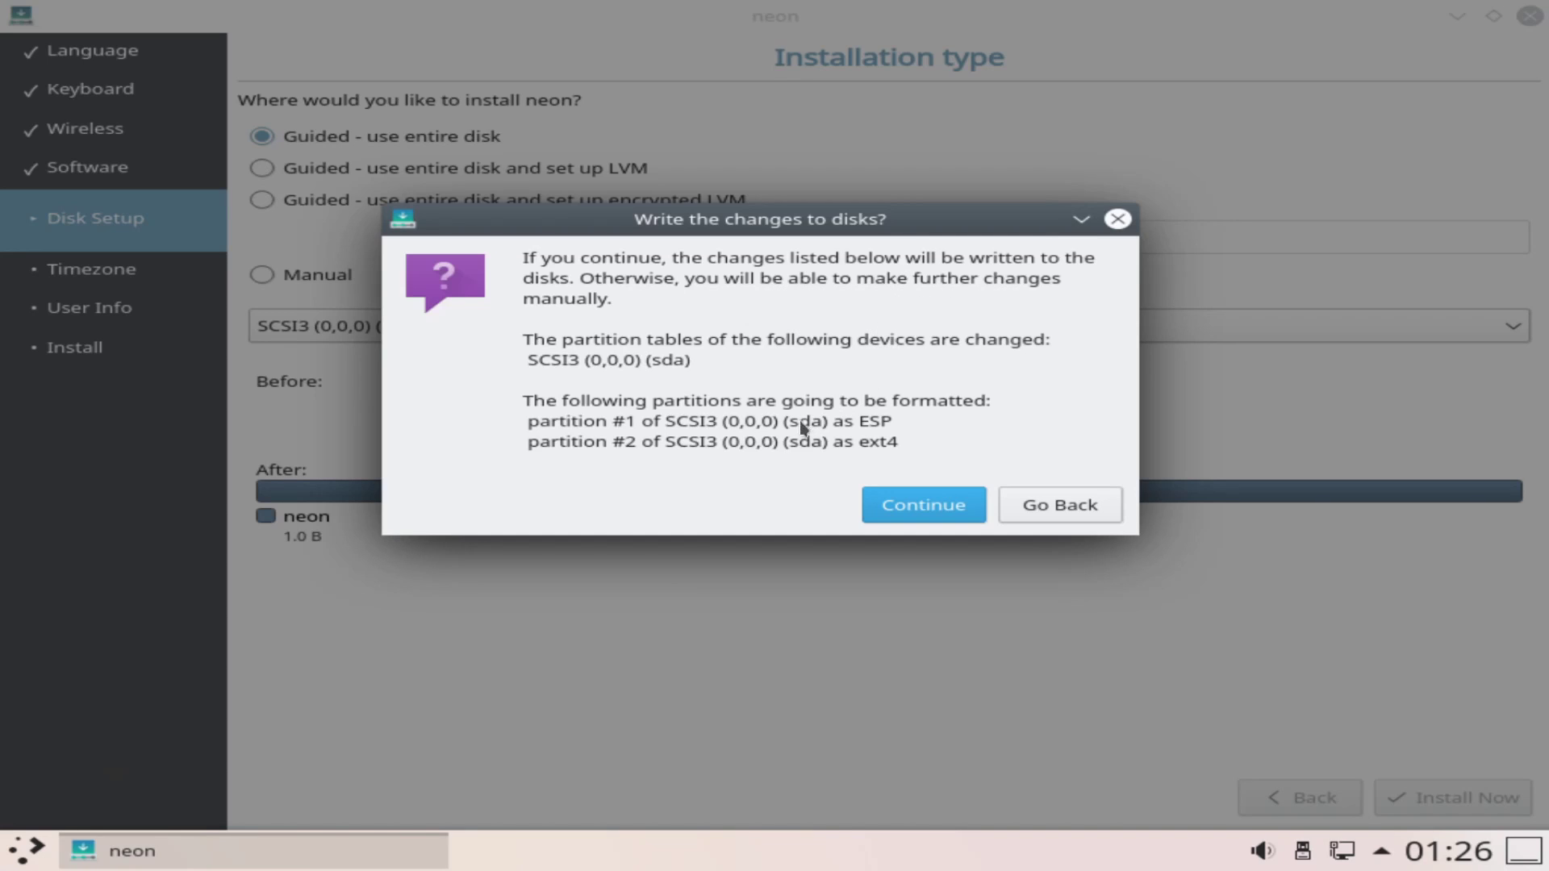
# Step: Confirm writing the disk changes, then set the time zone to Europe / Moldova Time
pyautogui.click(907, 502)
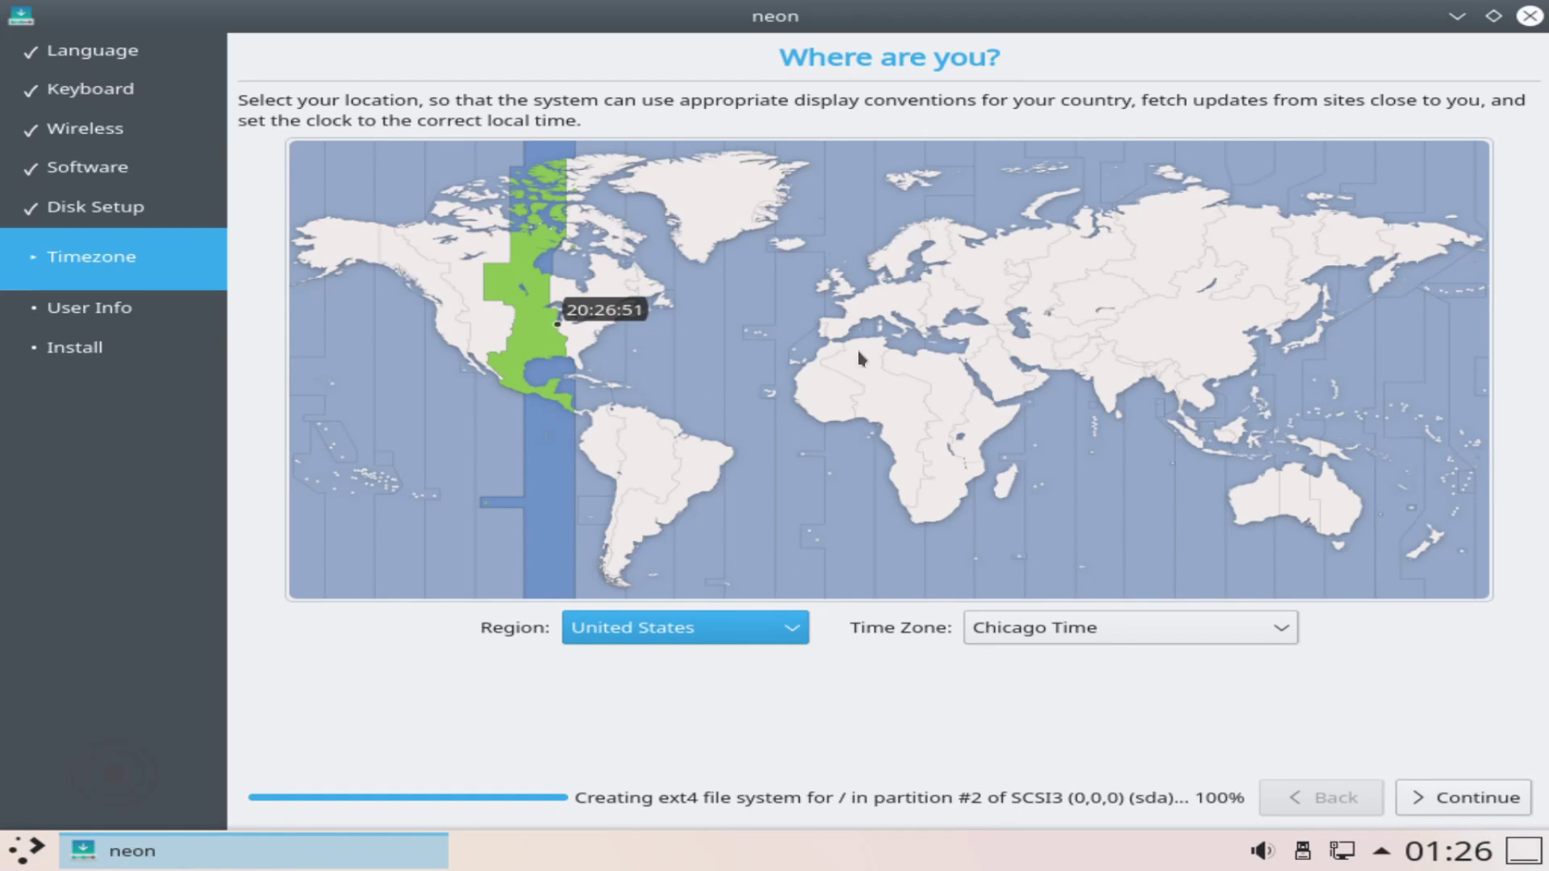
pyautogui.click(949, 318)
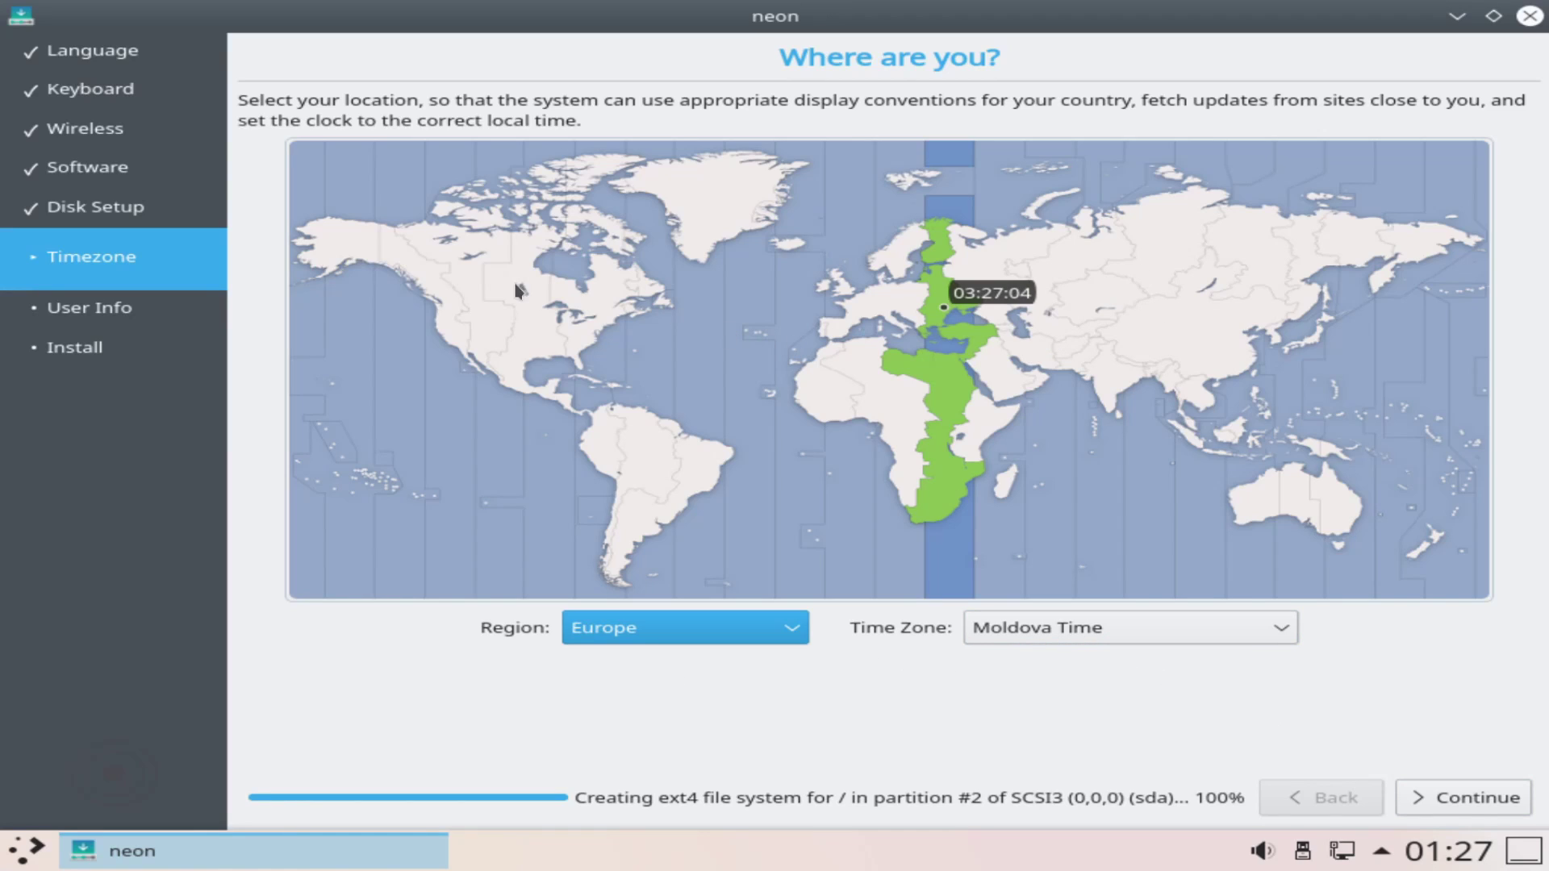
pyautogui.click(795, 641)
pyautogui.click(795, 642)
pyautogui.click(1202, 637)
pyautogui.click(1195, 643)
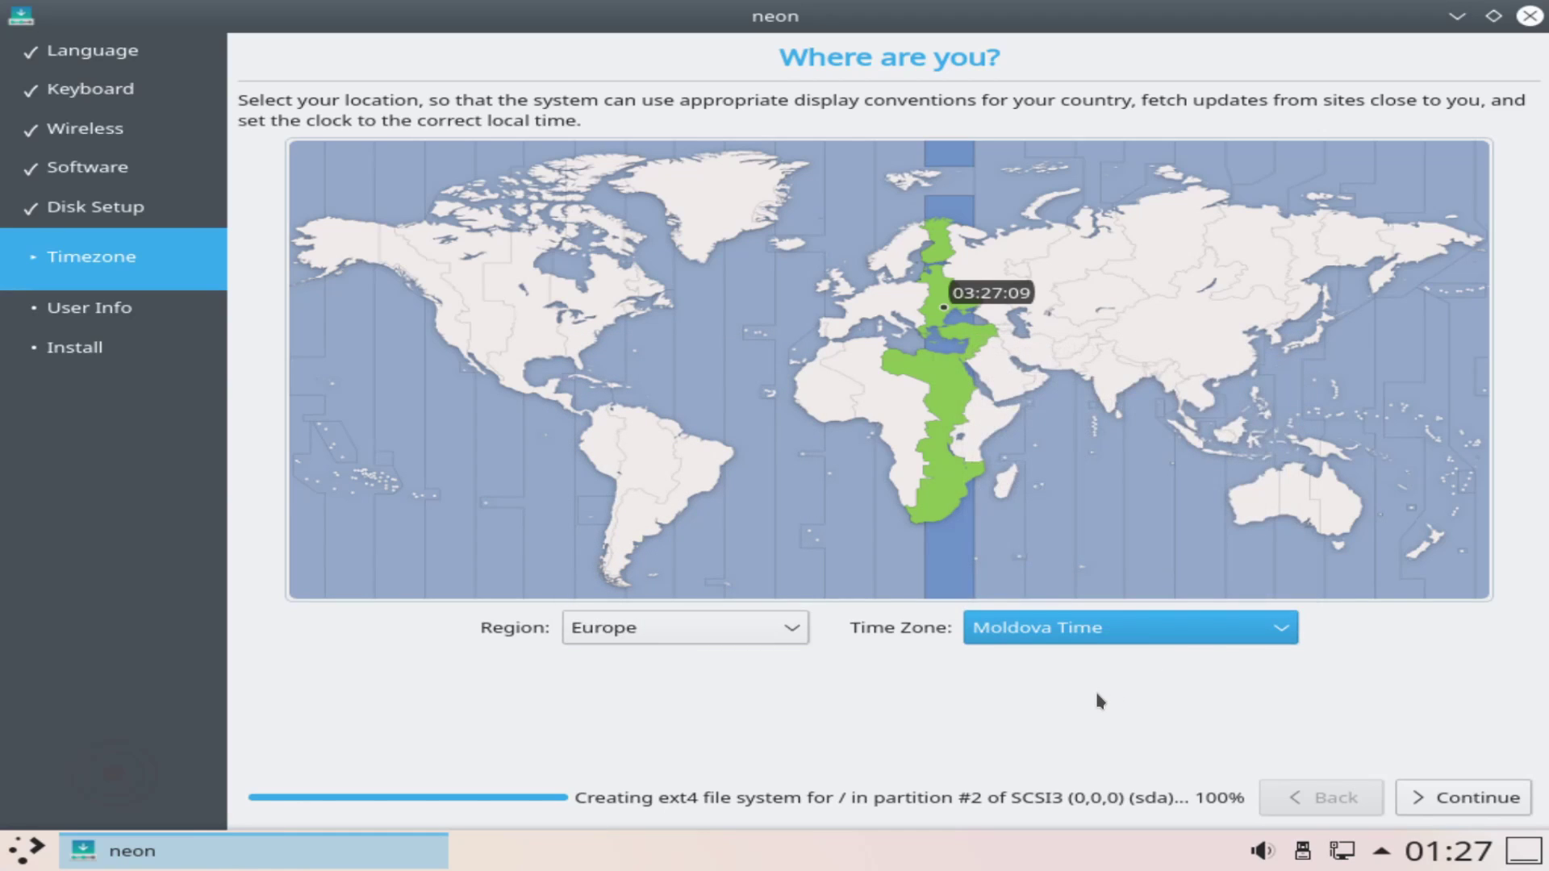
pyautogui.click(1433, 788)
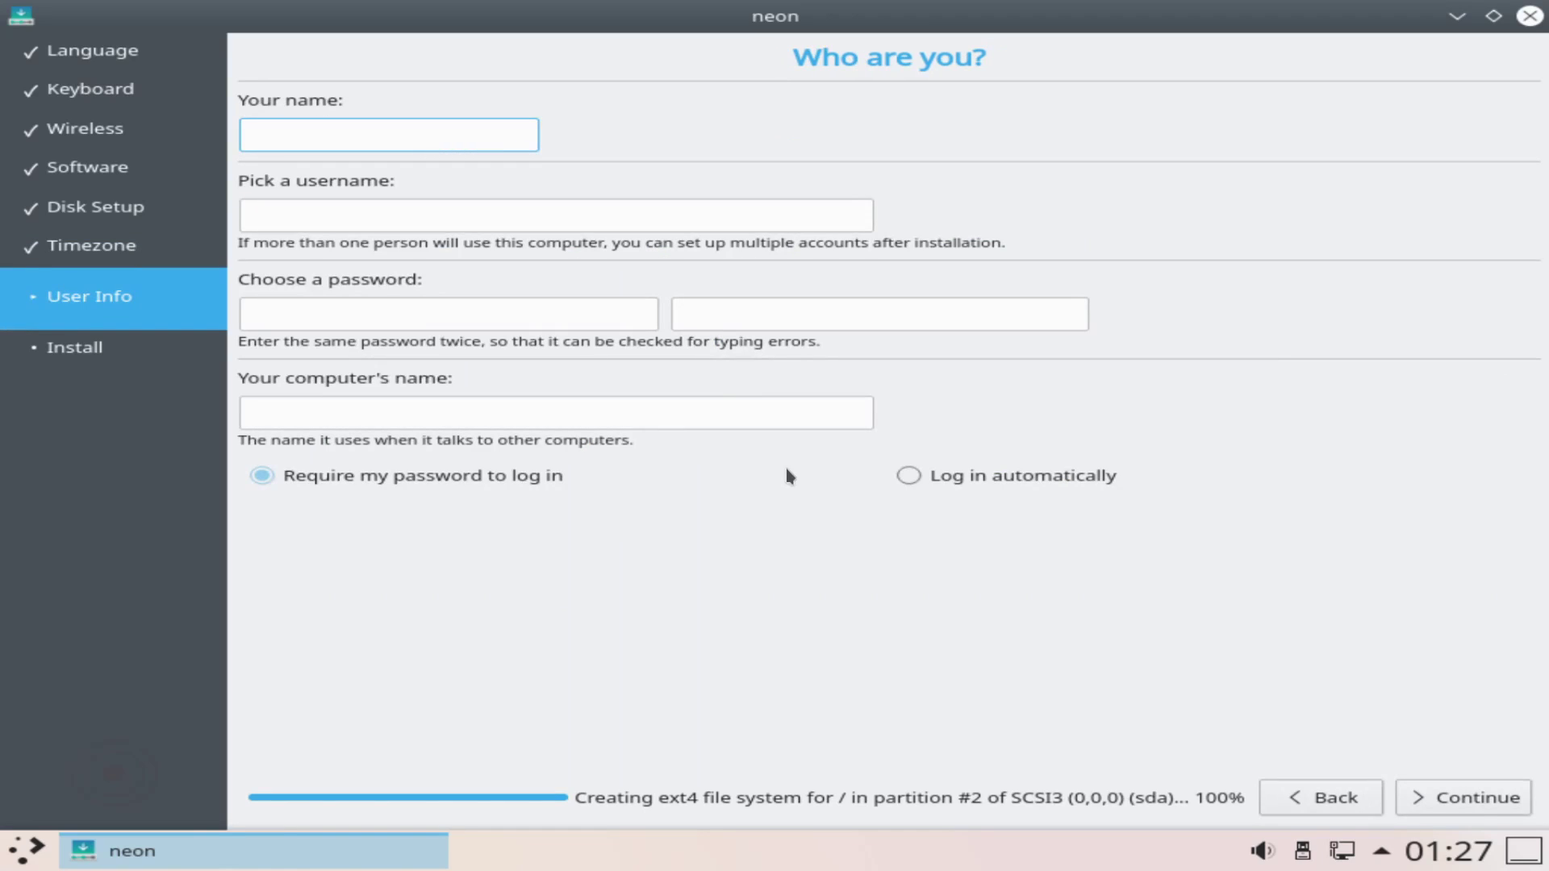
# Step: Enter the user's name and username, the password twice, and a matching computer name
pyautogui.write('savvynik')
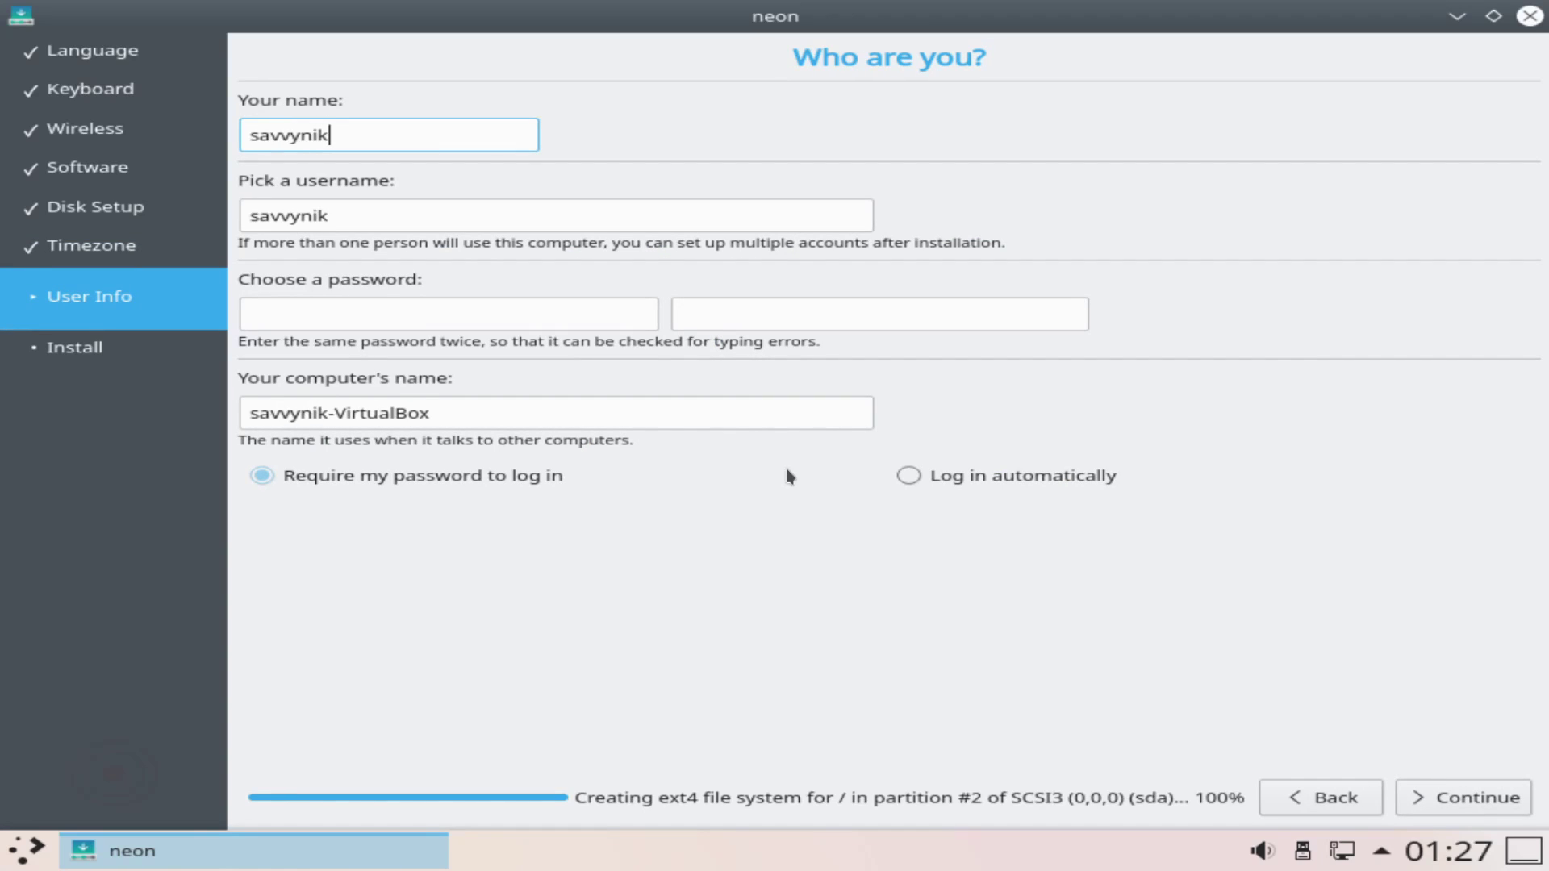
pyautogui.press('Tab')
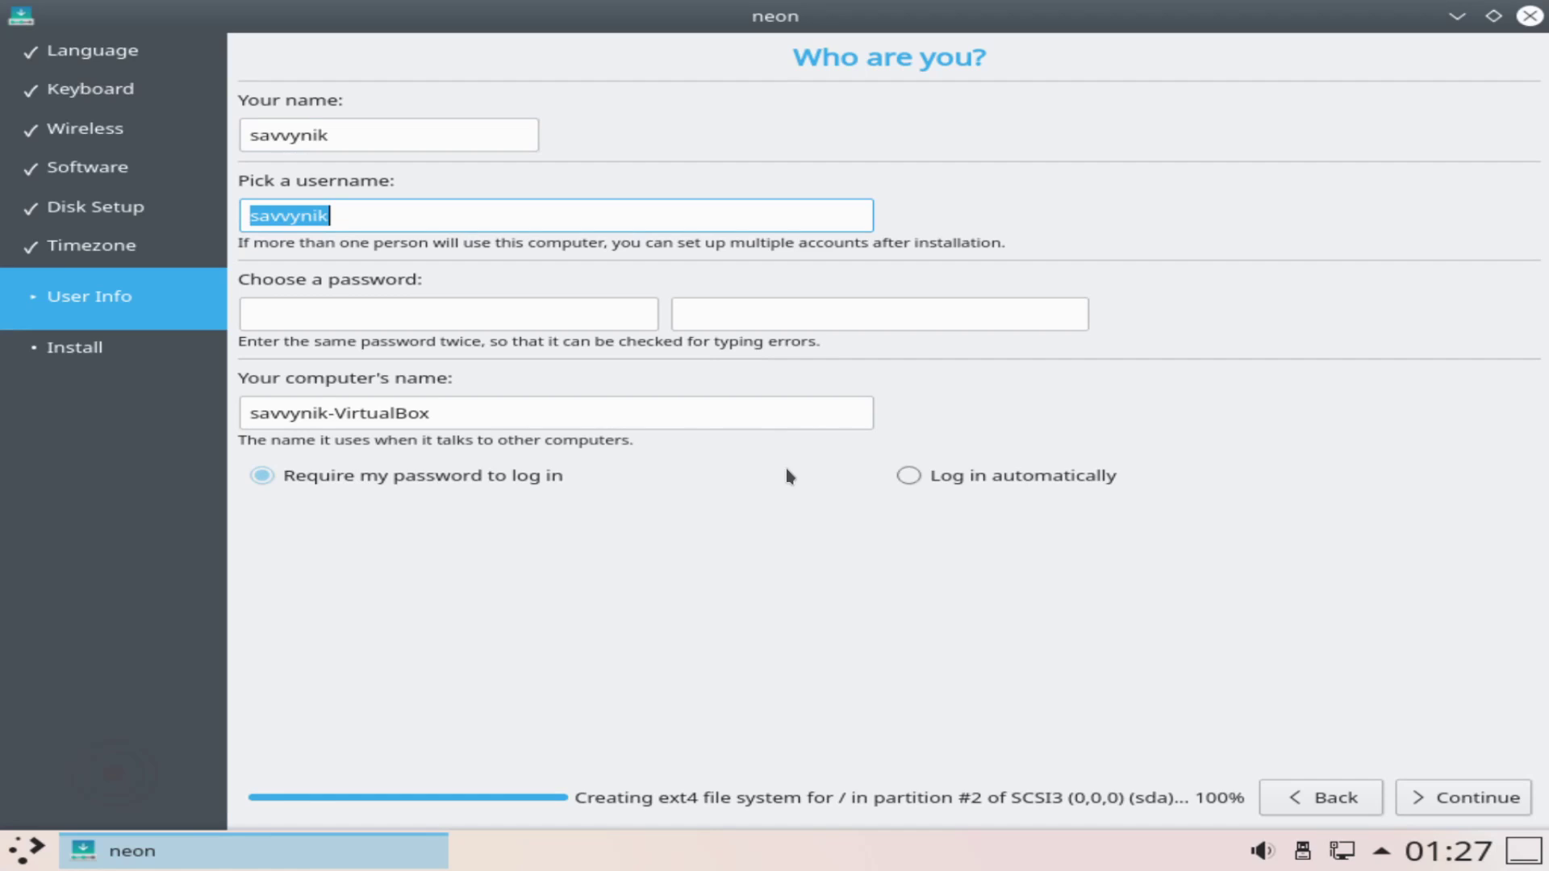
pyautogui.click(376, 313)
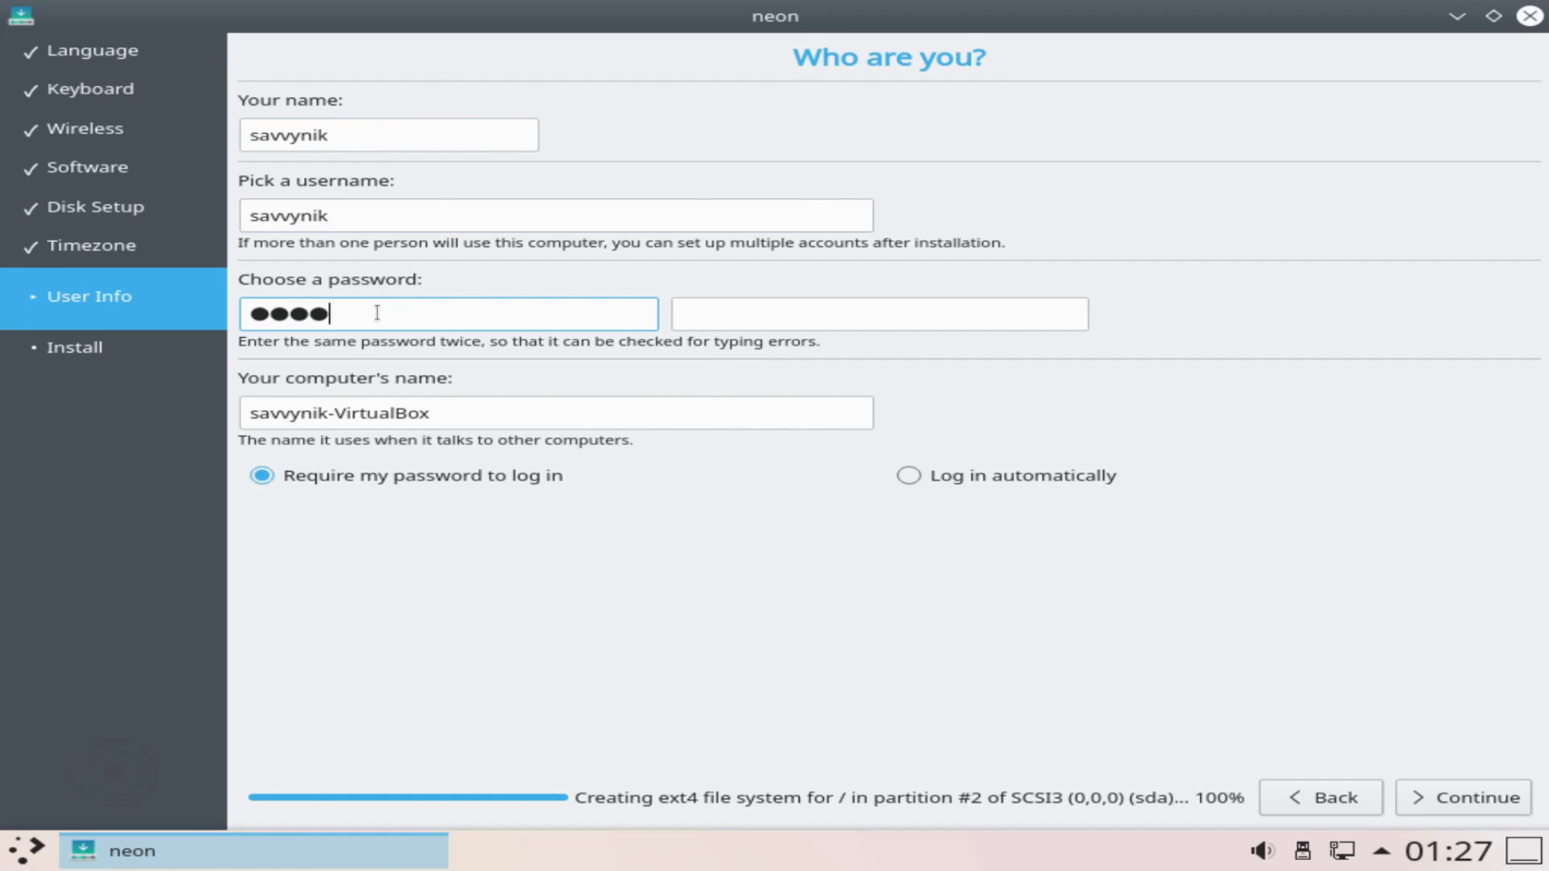
pyautogui.press('Tab')
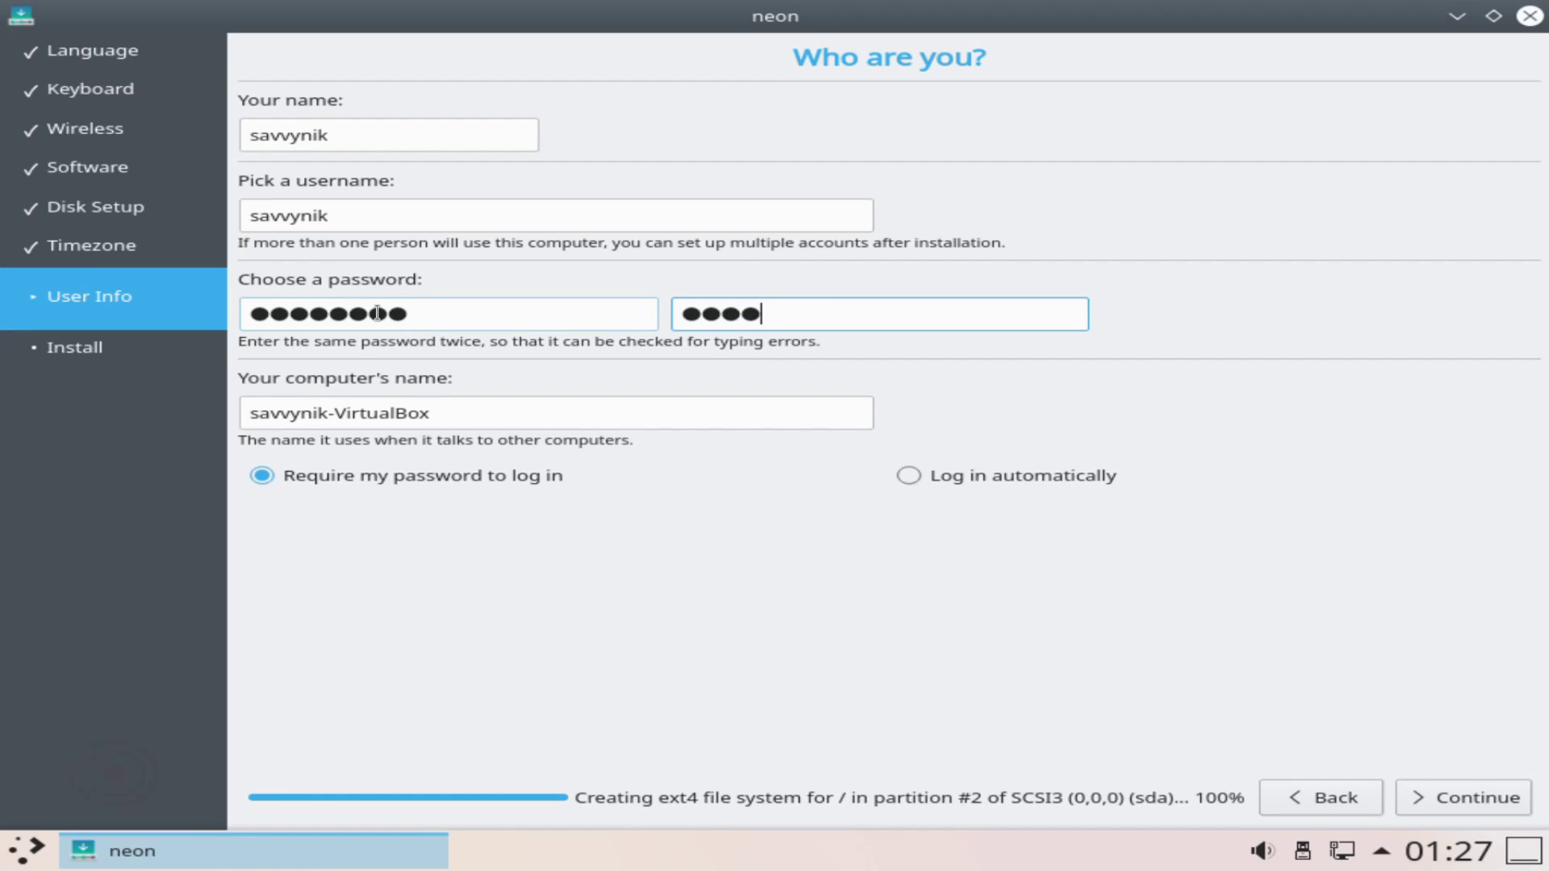
pyautogui.press('Tab')
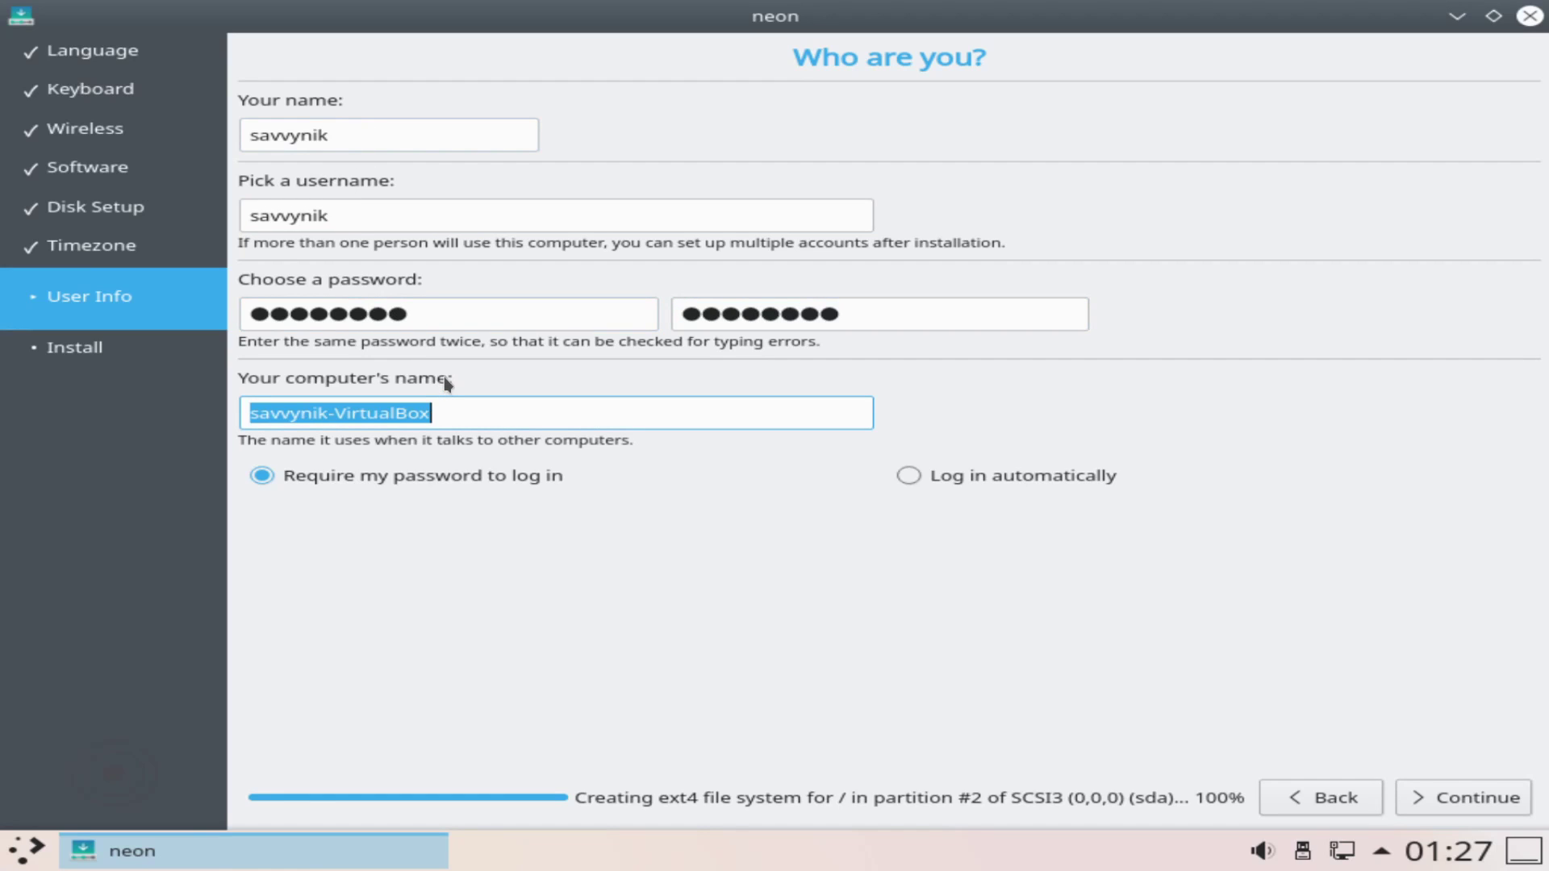
pyautogui.press('BackSpace')
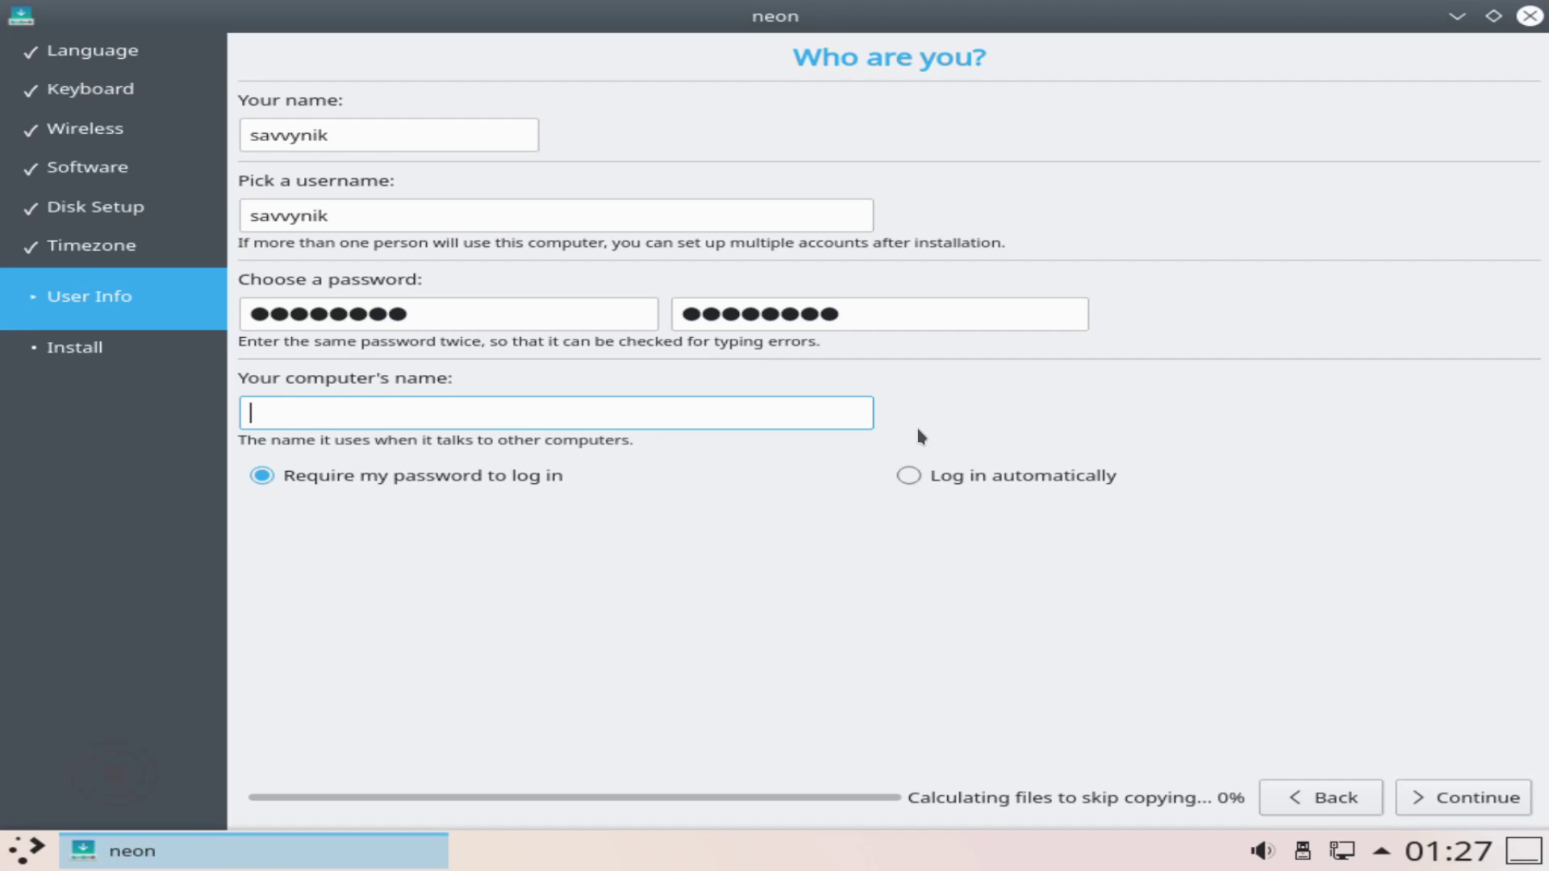
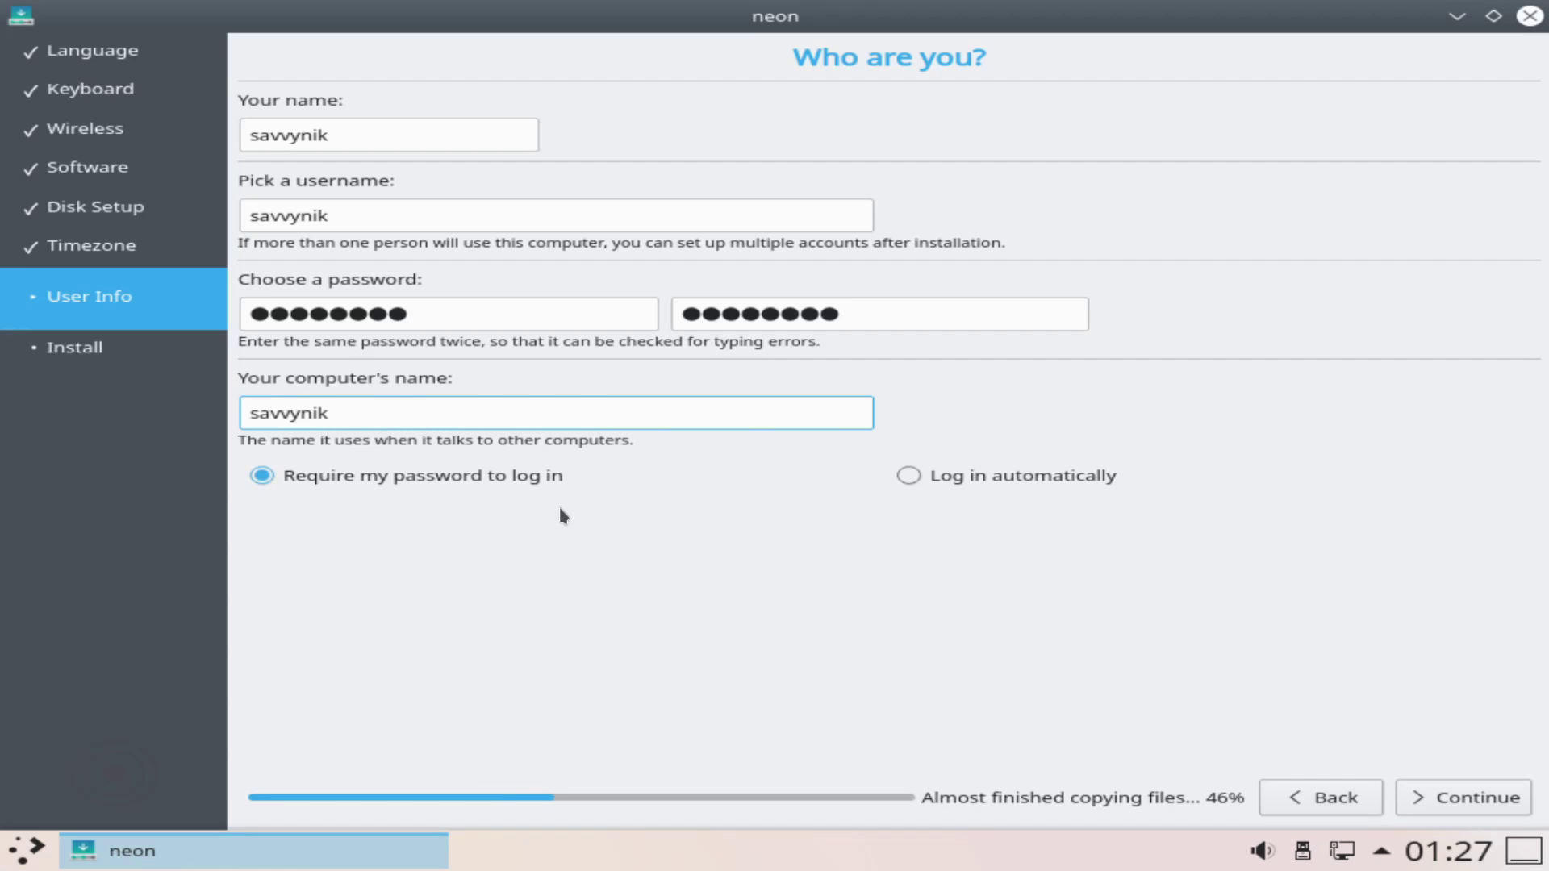
# Step: Accept the user details and let the installation run to completion
pyautogui.click(1492, 799)
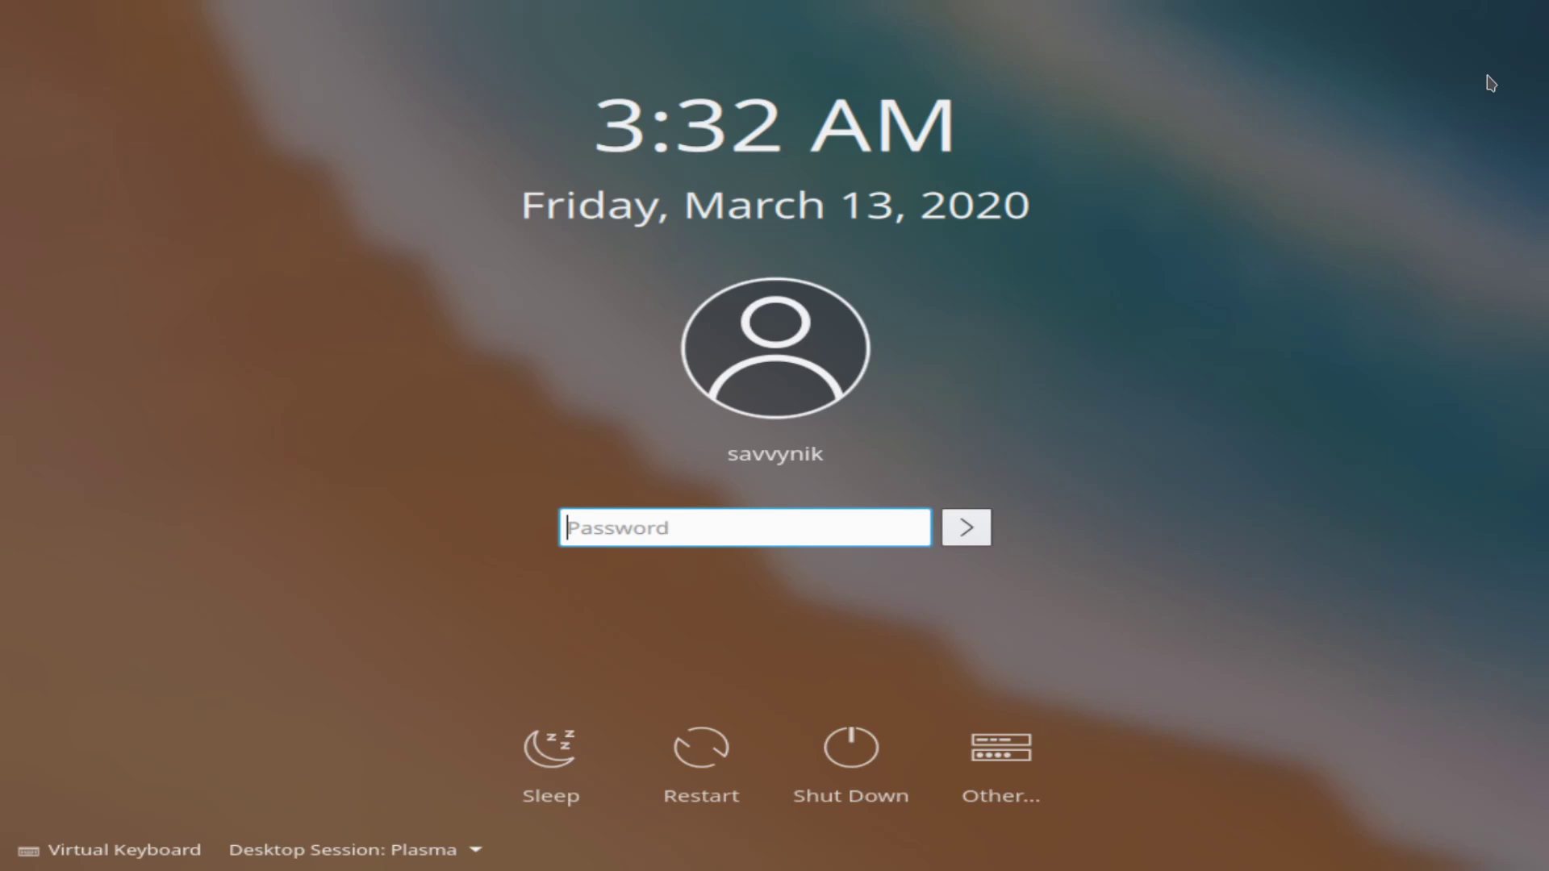
# Step: Log in to the new account with its password and dismiss the wired connection notice
pyautogui.write('••••••••')
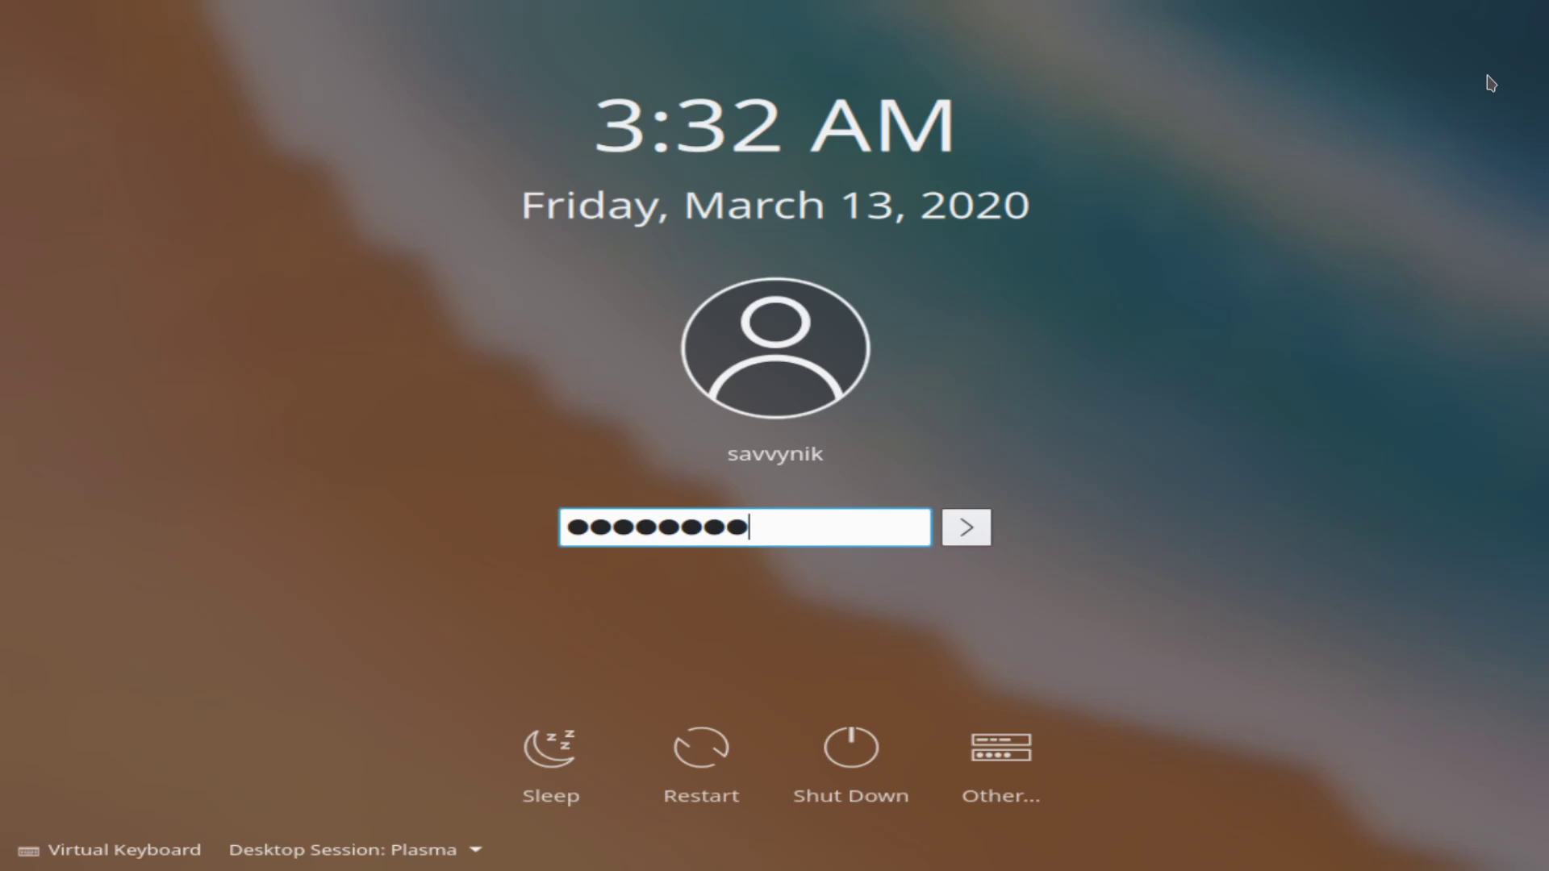
pyautogui.press('Return')
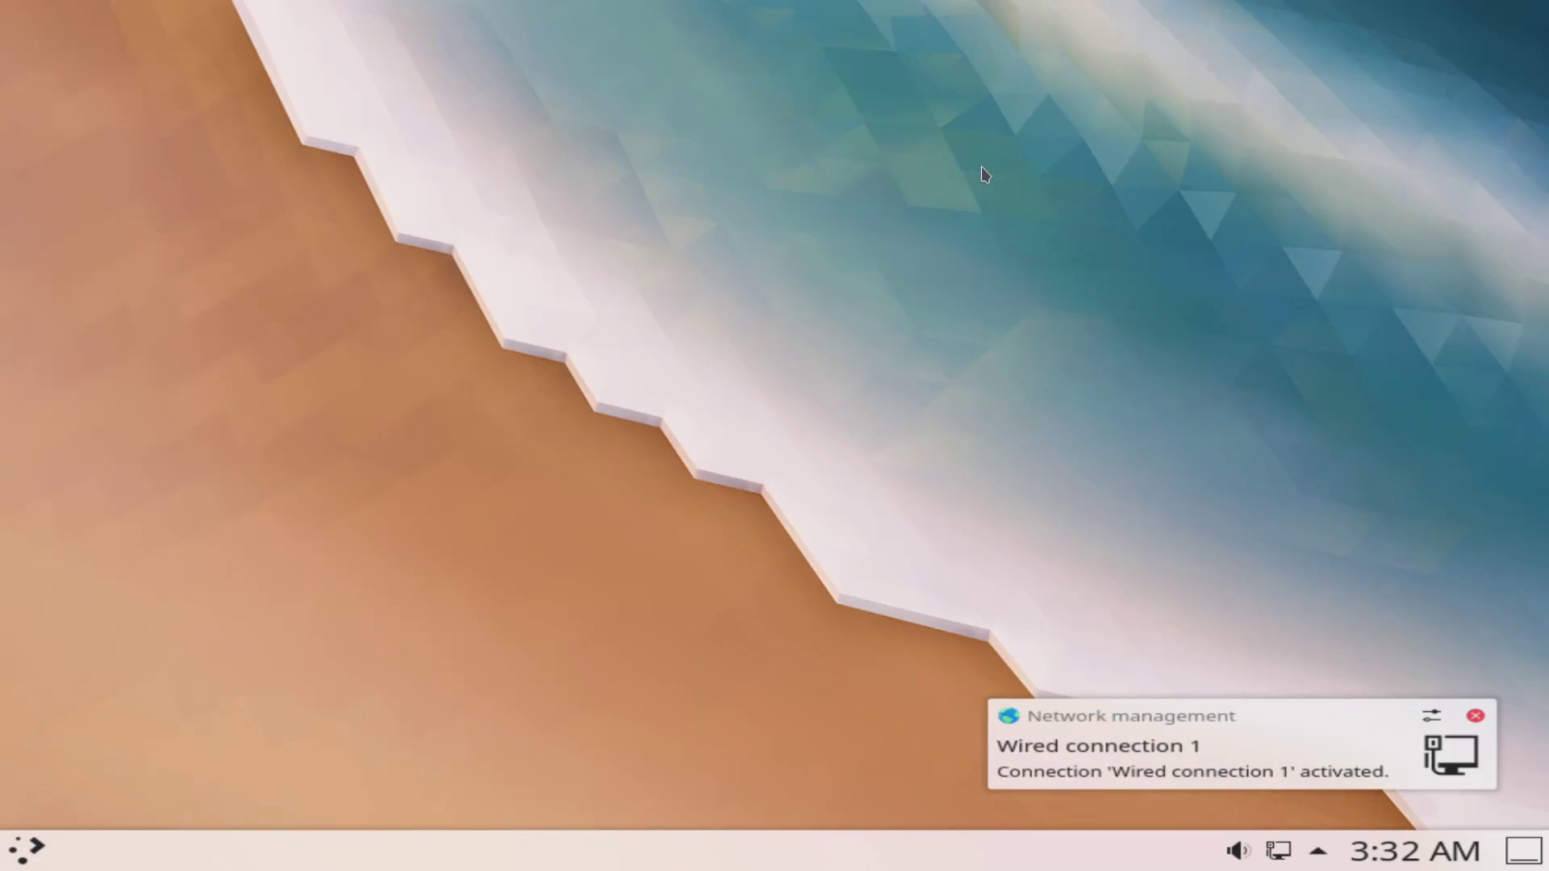
pyautogui.click(1476, 716)
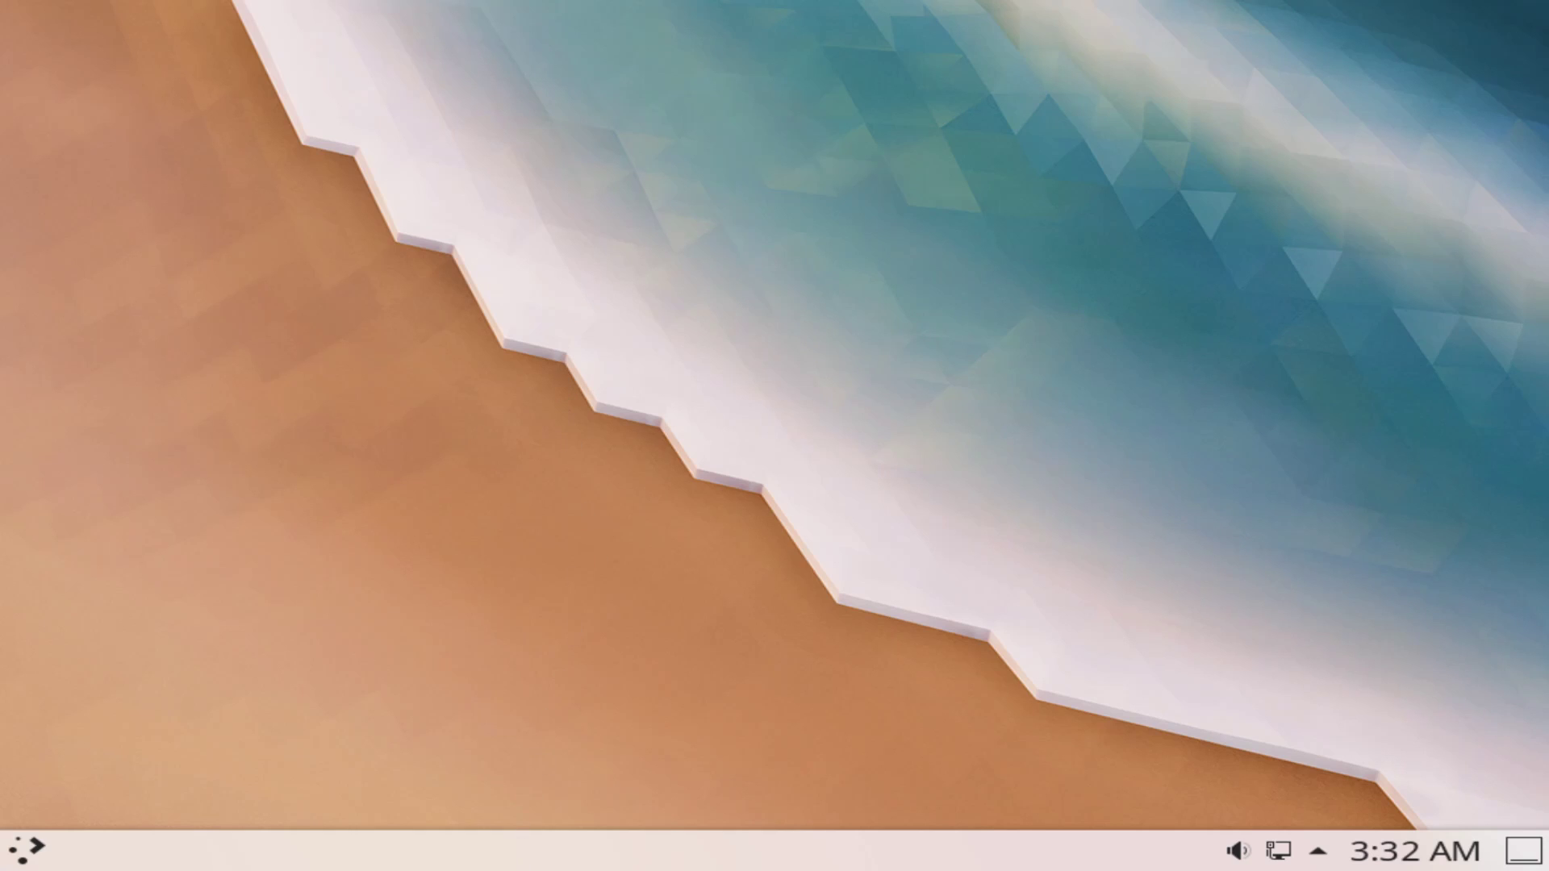
# Step: Open the account's user settings from the launcher, close them, and reopen the launcher's Favorites
pyautogui.click(36, 857)
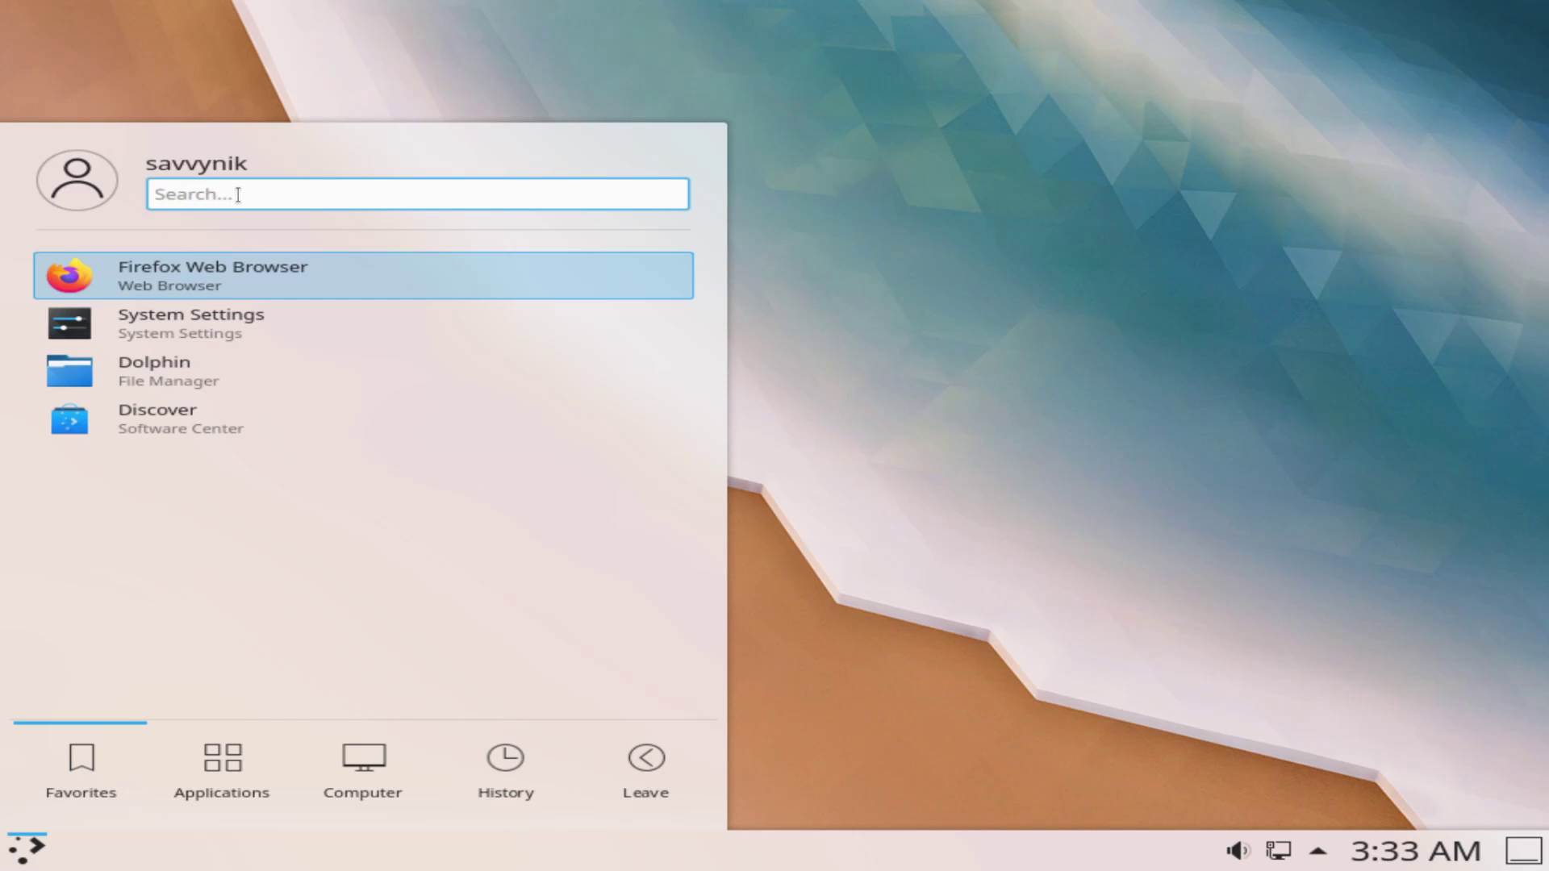
pyautogui.click(81, 176)
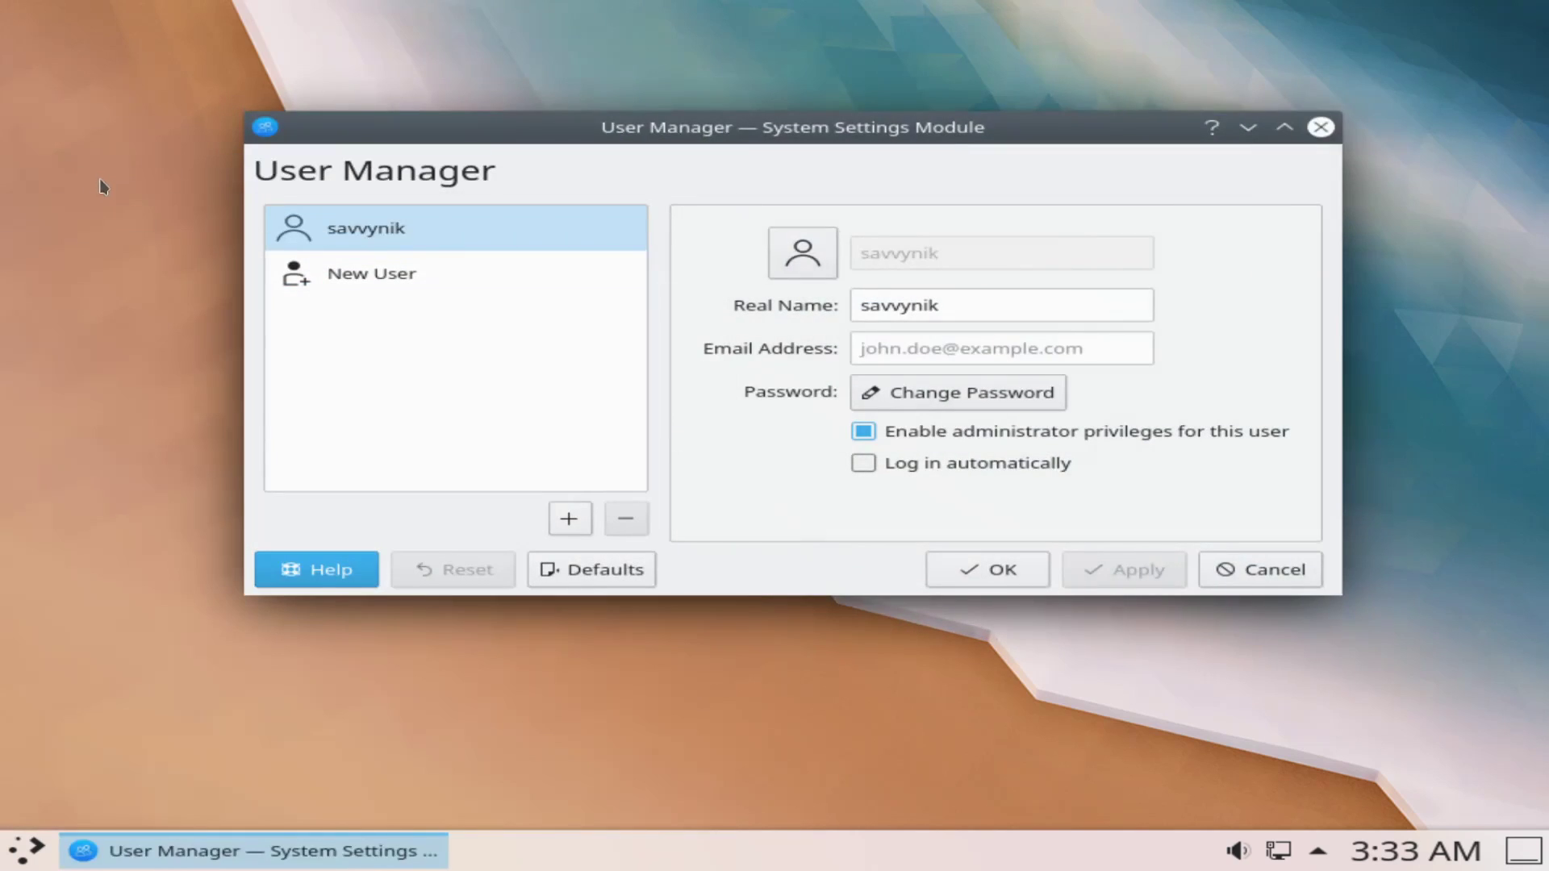
pyautogui.click(1317, 131)
pyautogui.click(26, 850)
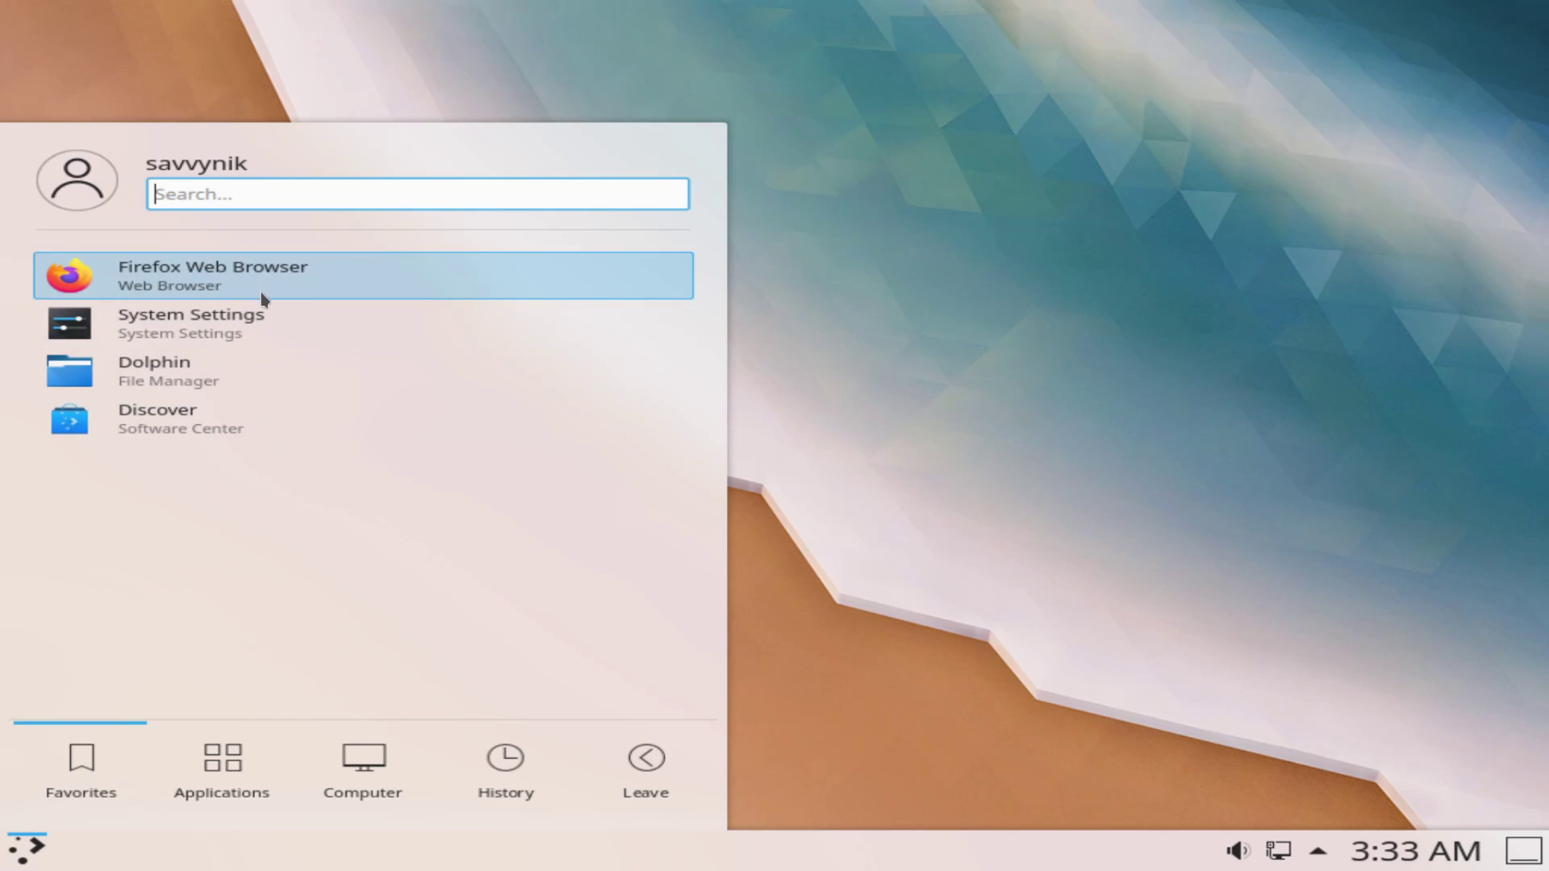
# Step: Browse the launcher's Applications, Computer, History and Leave sections
pyautogui.click(228, 769)
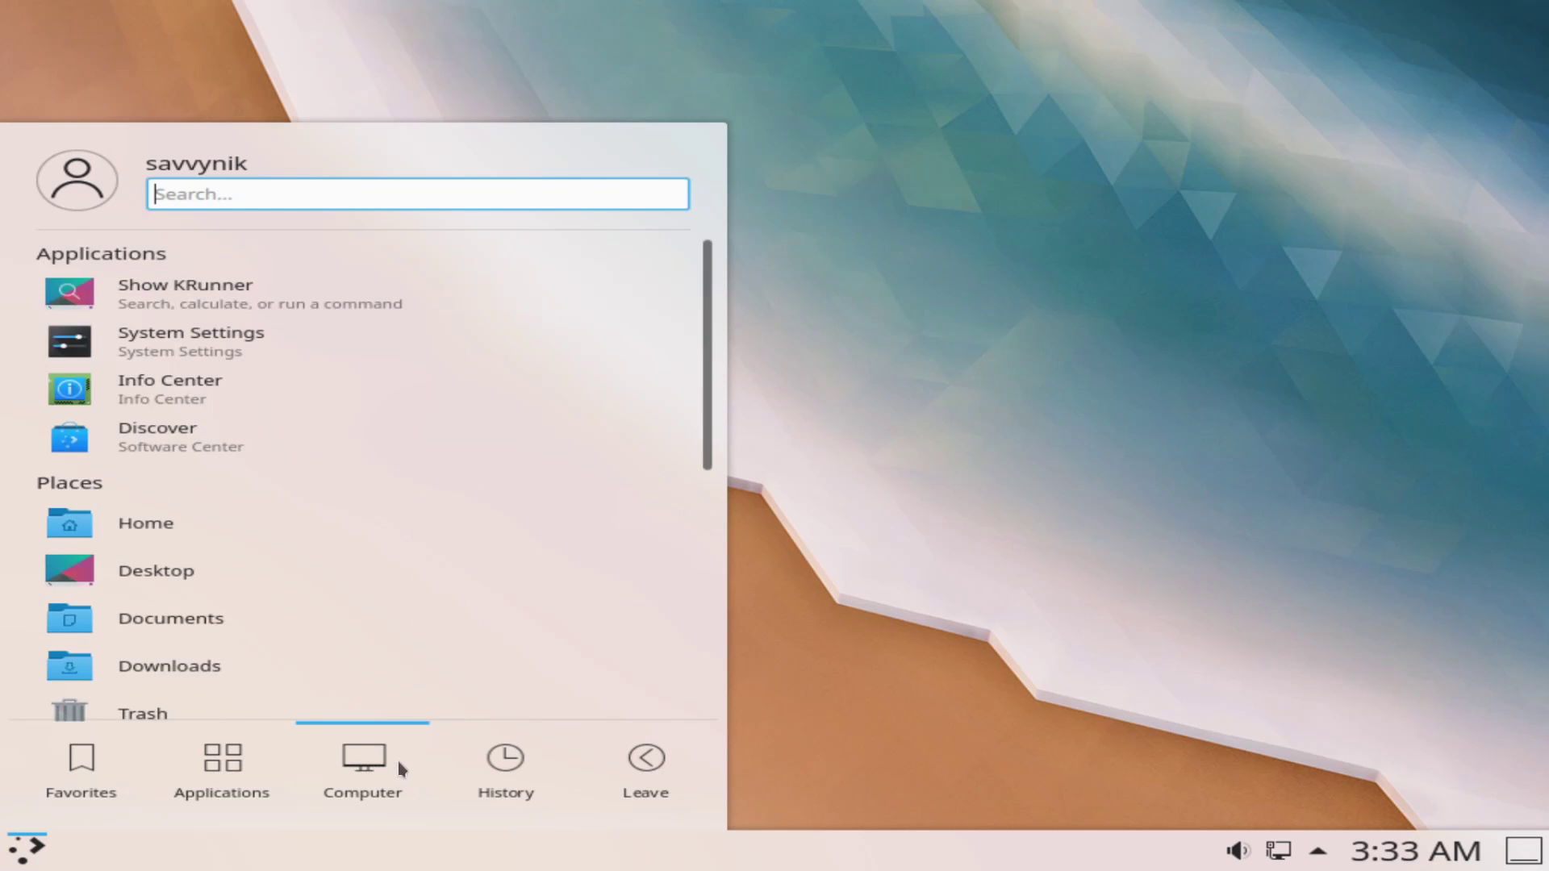
pyautogui.moveTo(522, 759)
pyautogui.moveTo(617, 757)
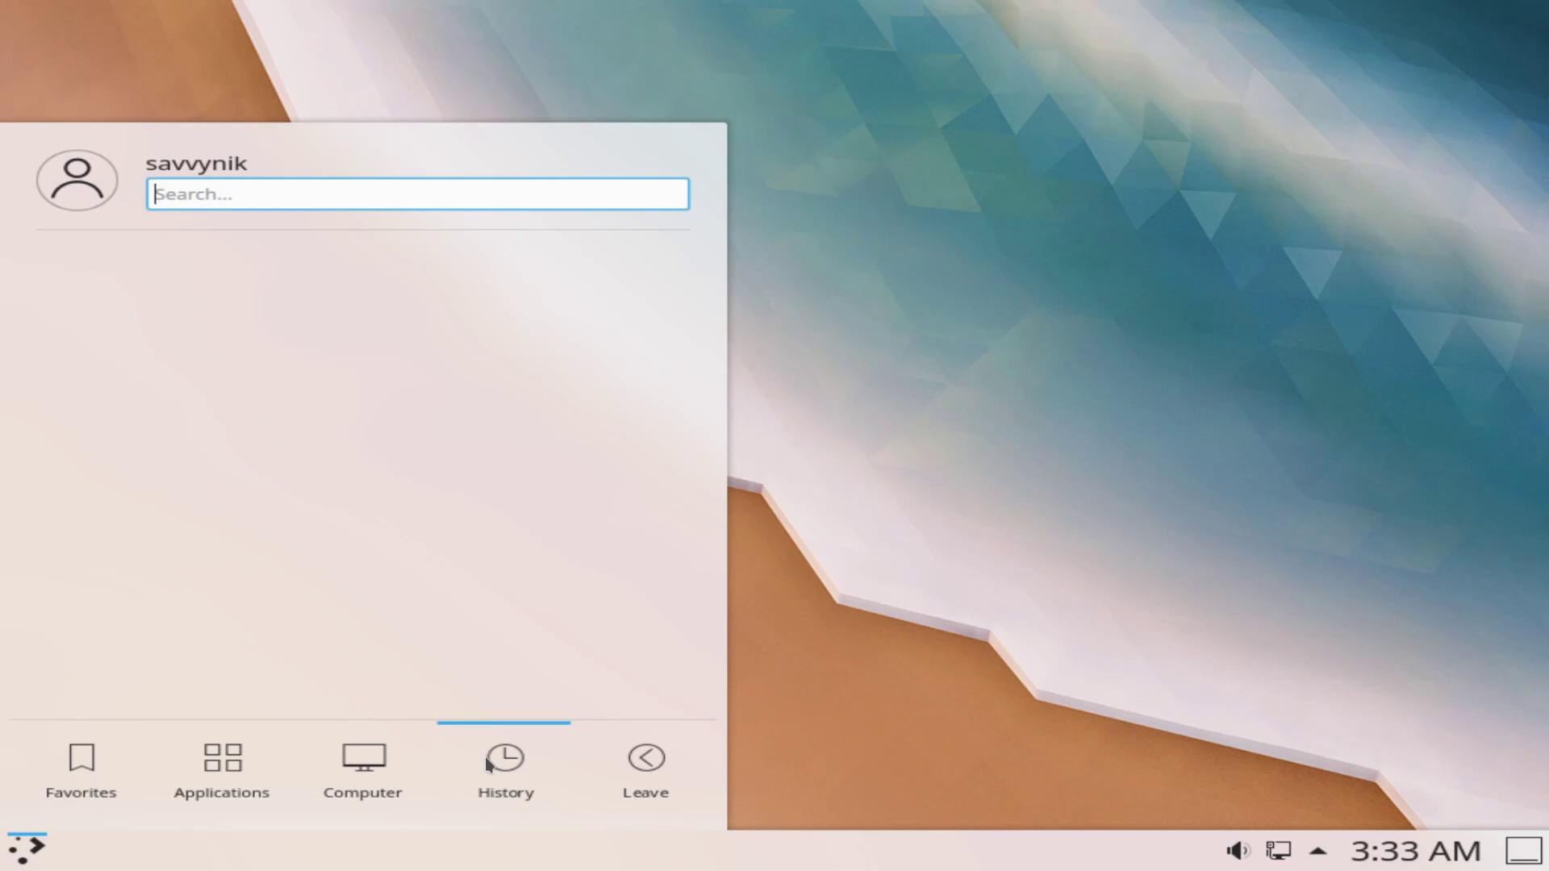
pyautogui.moveTo(345, 770)
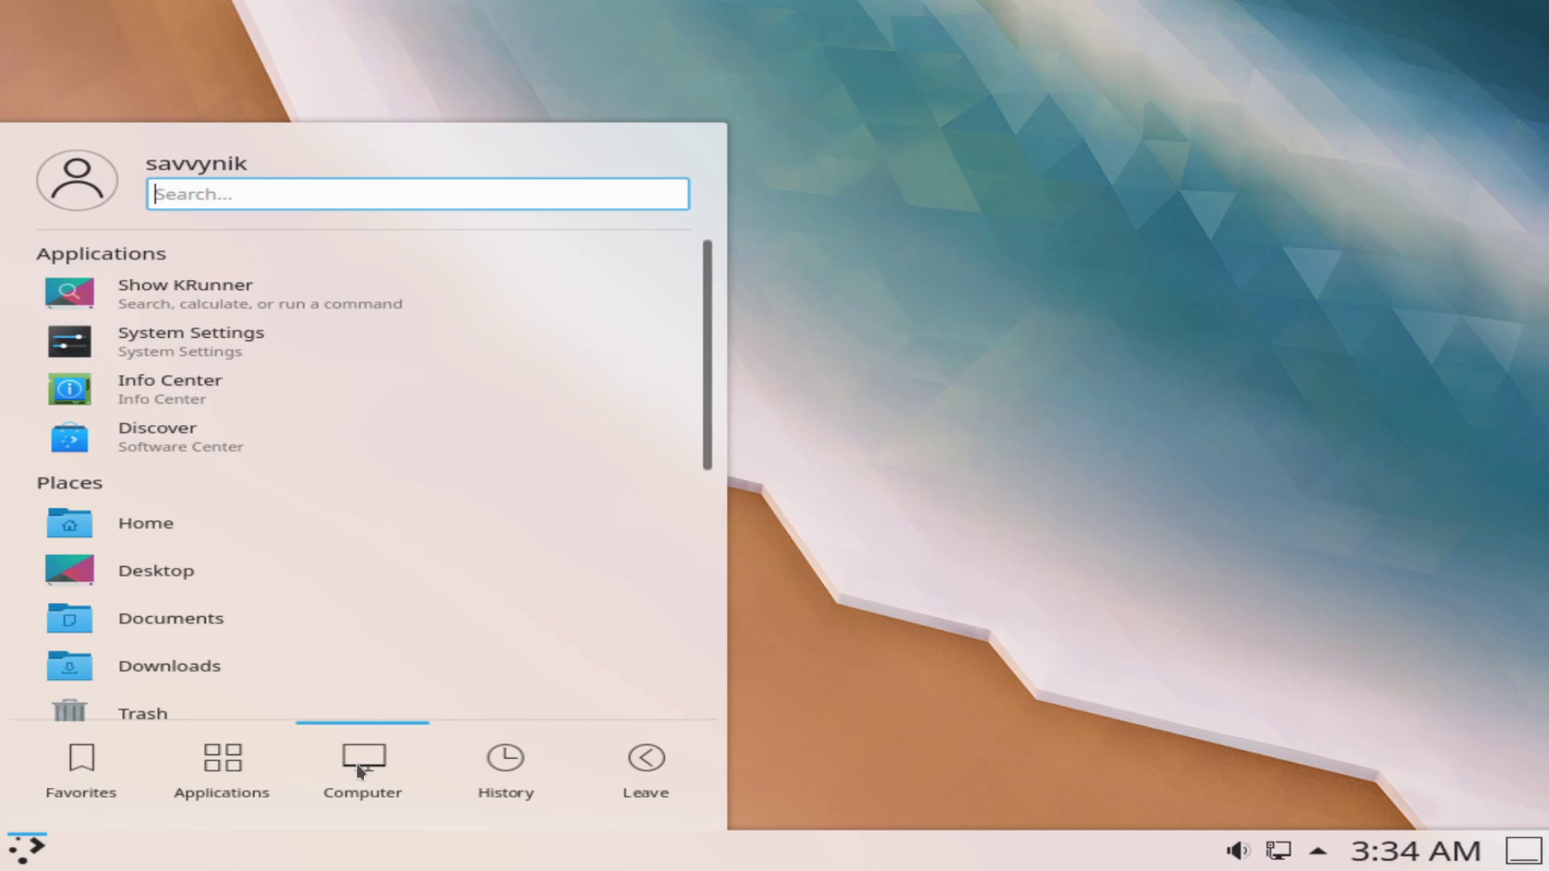
pyautogui.moveTo(224, 796)
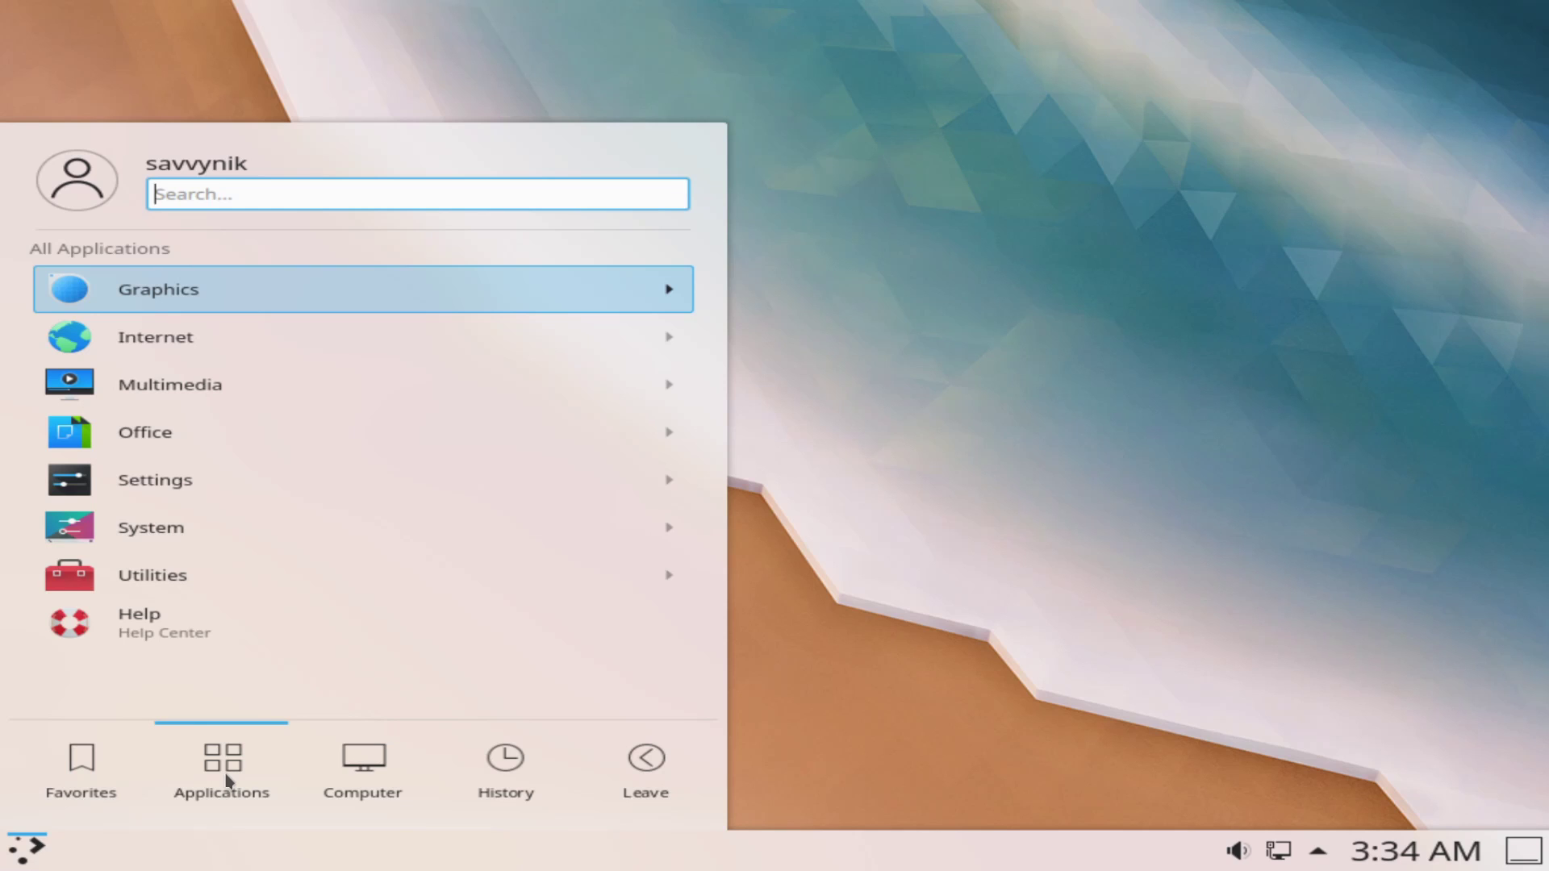
pyautogui.moveTo(416, 745)
pyautogui.click(951, 498)
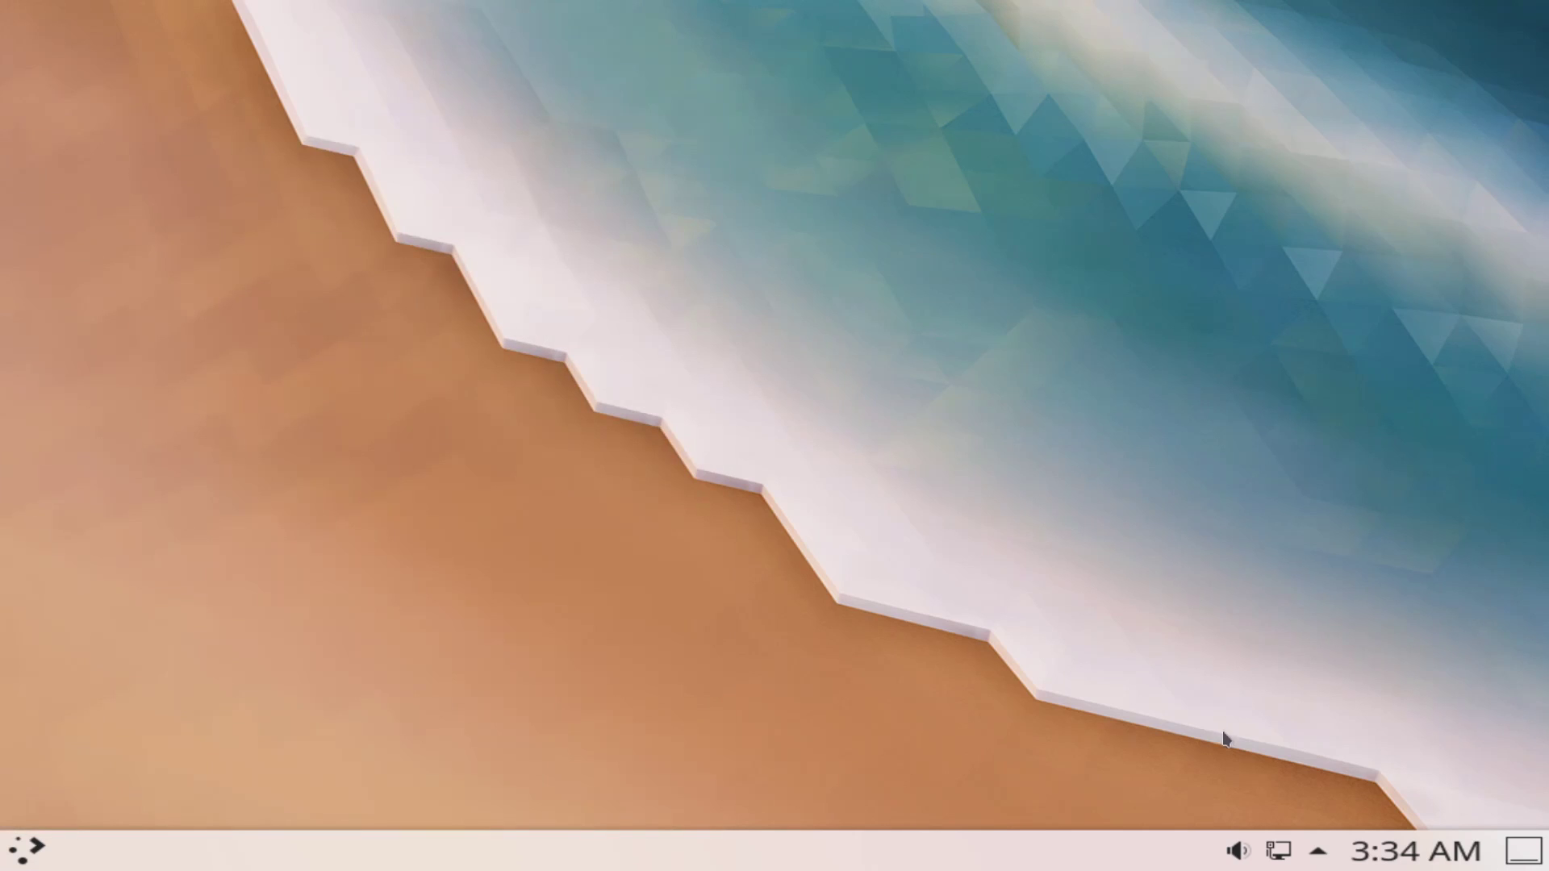
pyautogui.click(1237, 851)
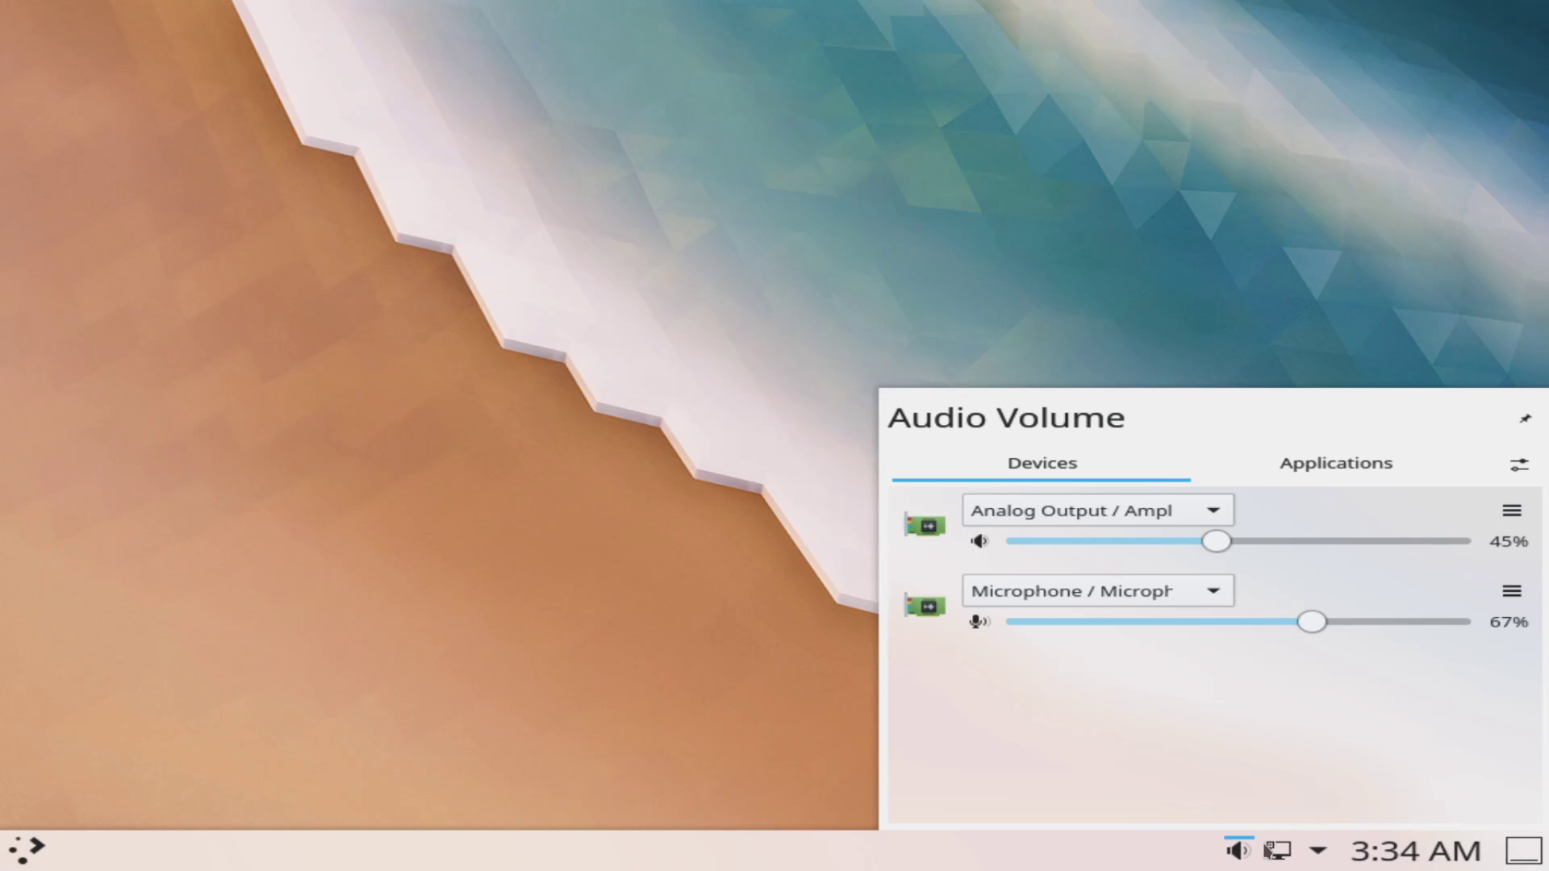
pyautogui.click(1241, 853)
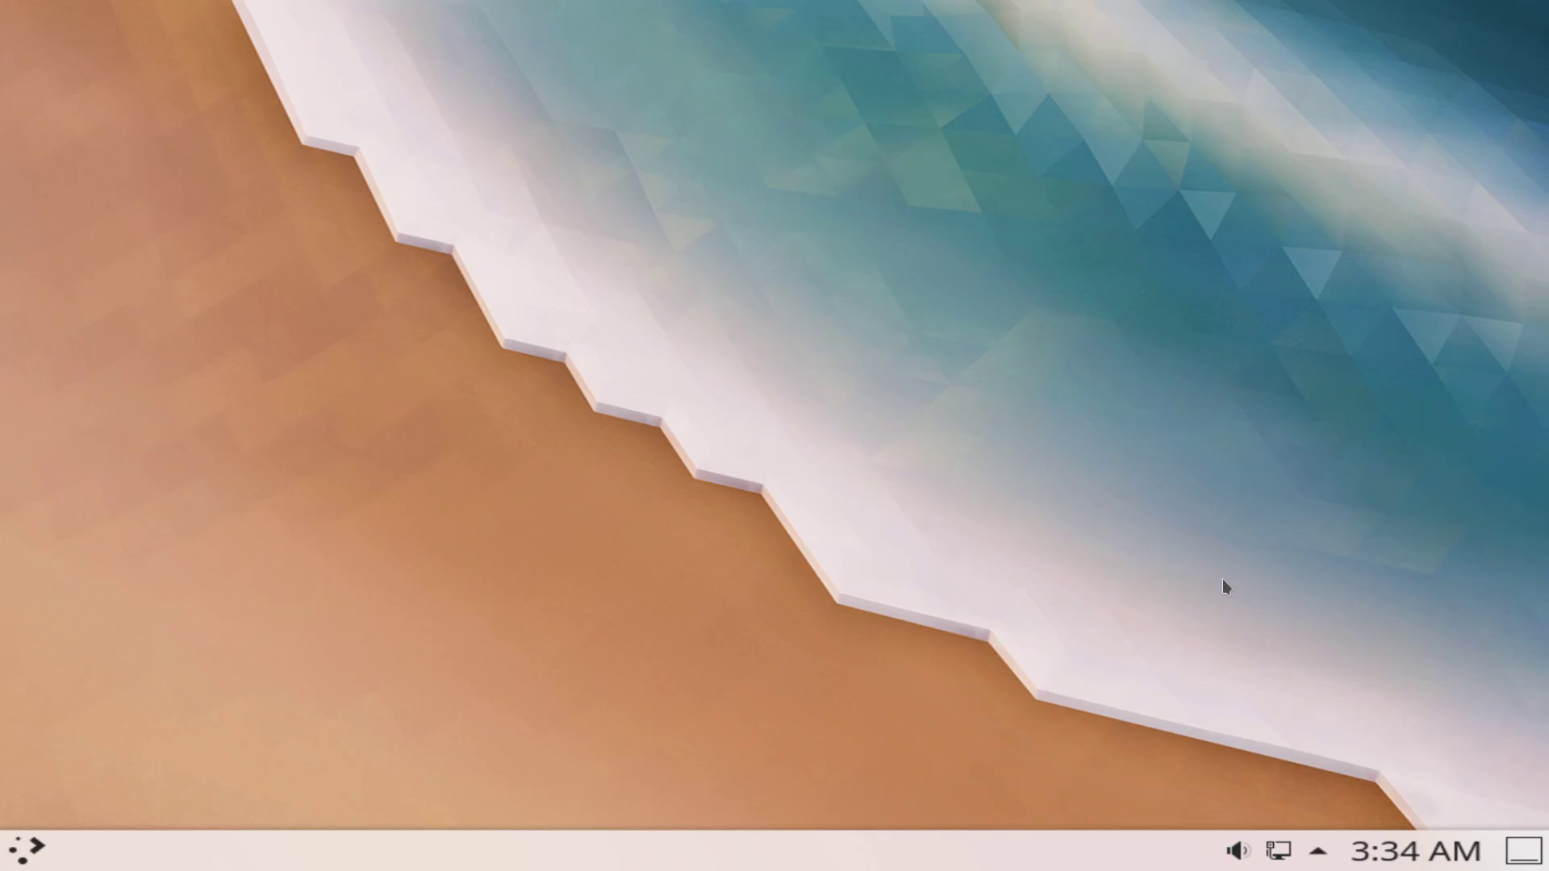
pyautogui.click(1286, 854)
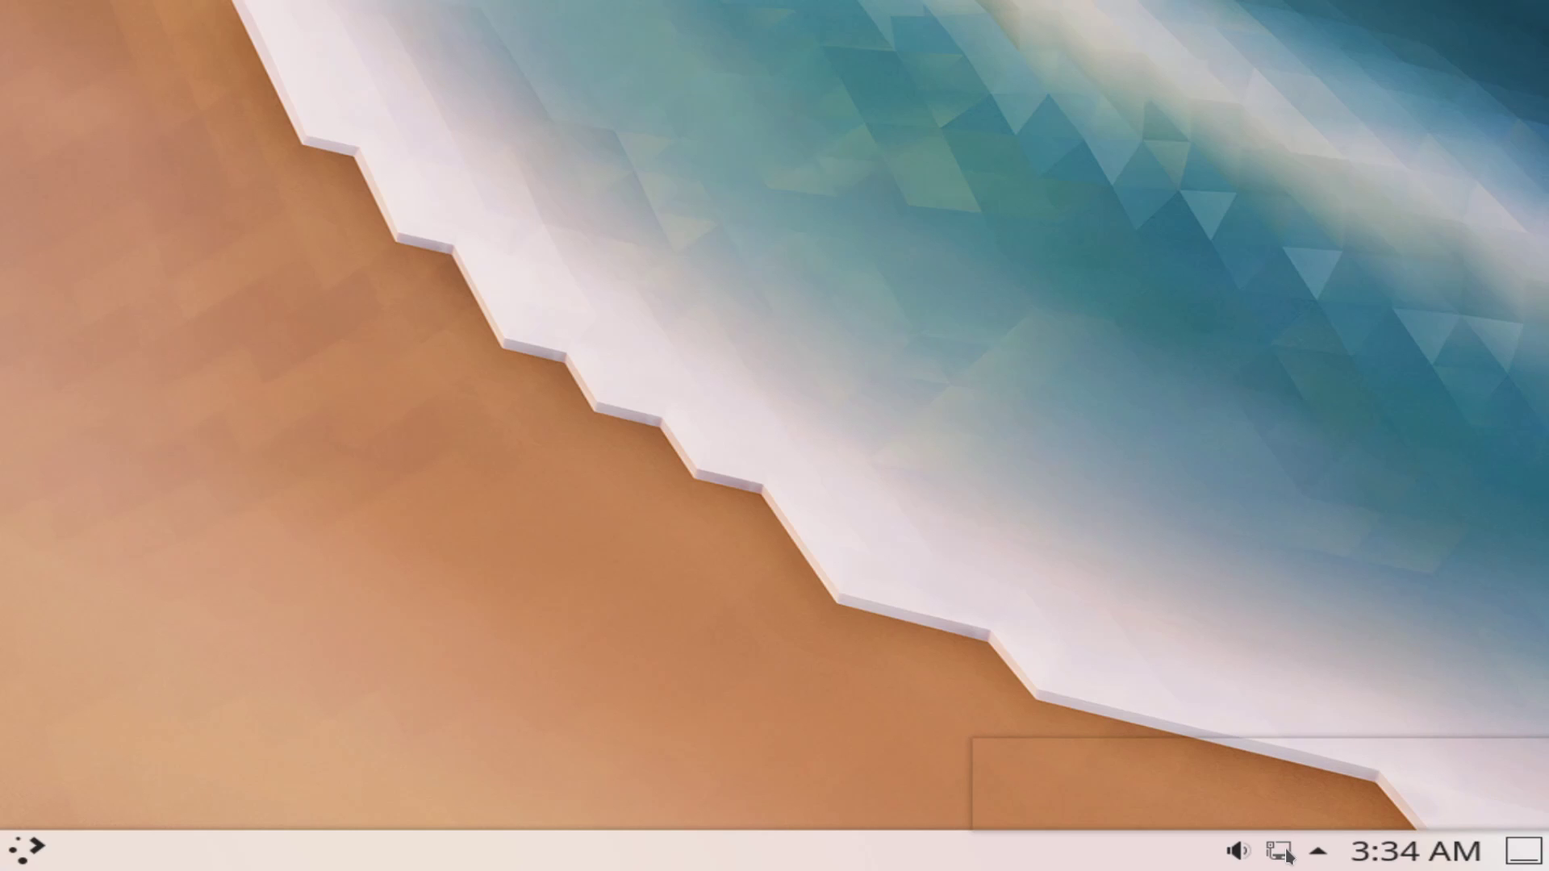
pyautogui.click(1322, 854)
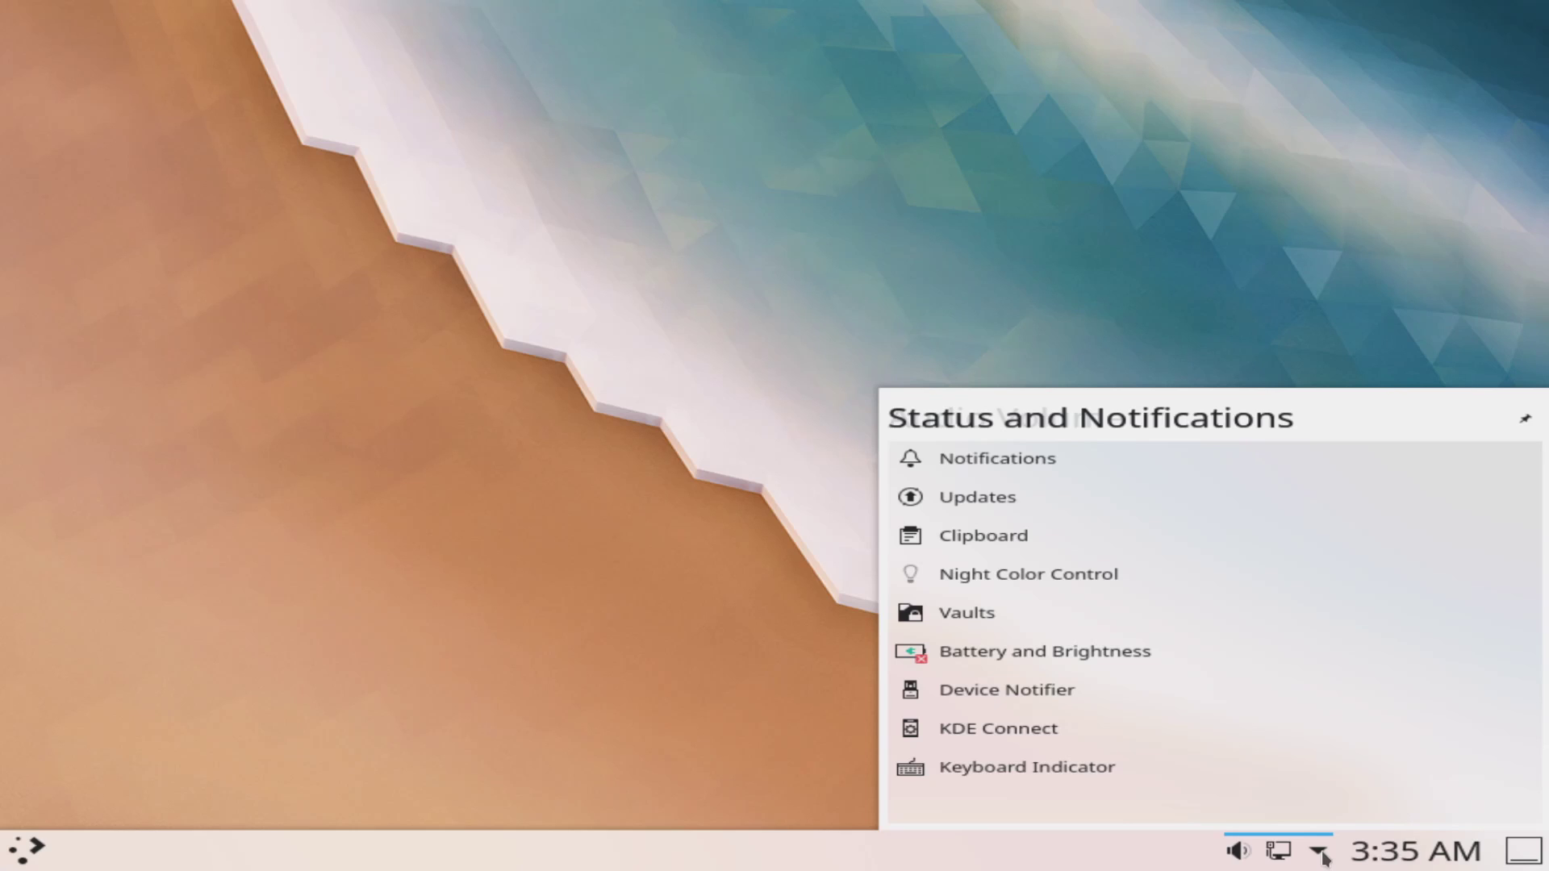
pyautogui.click(1323, 858)
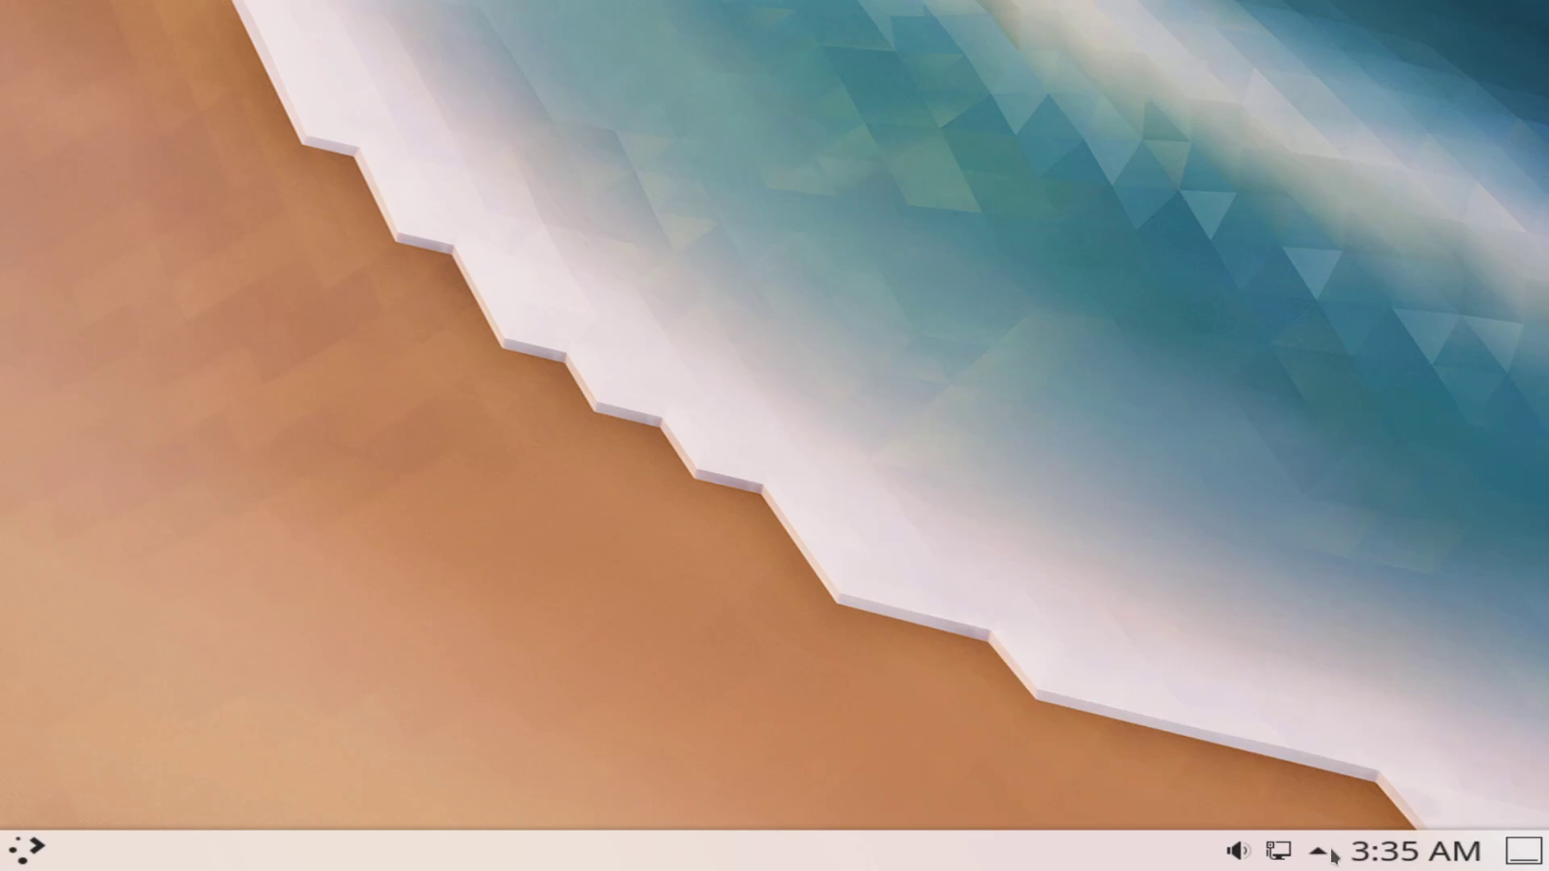
pyautogui.click(1392, 860)
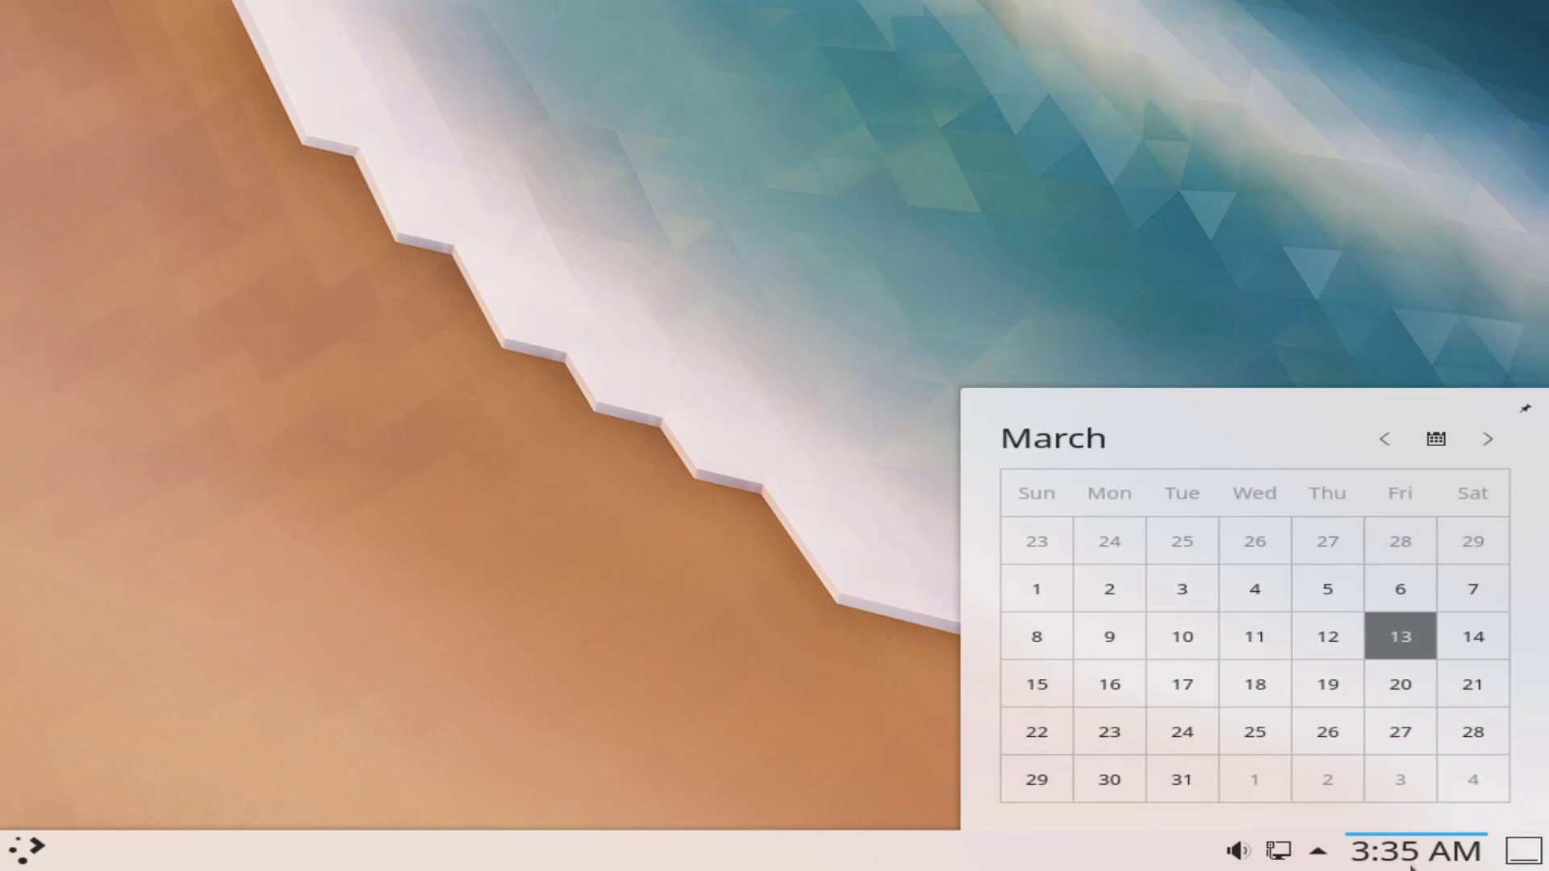
pyautogui.click(1414, 862)
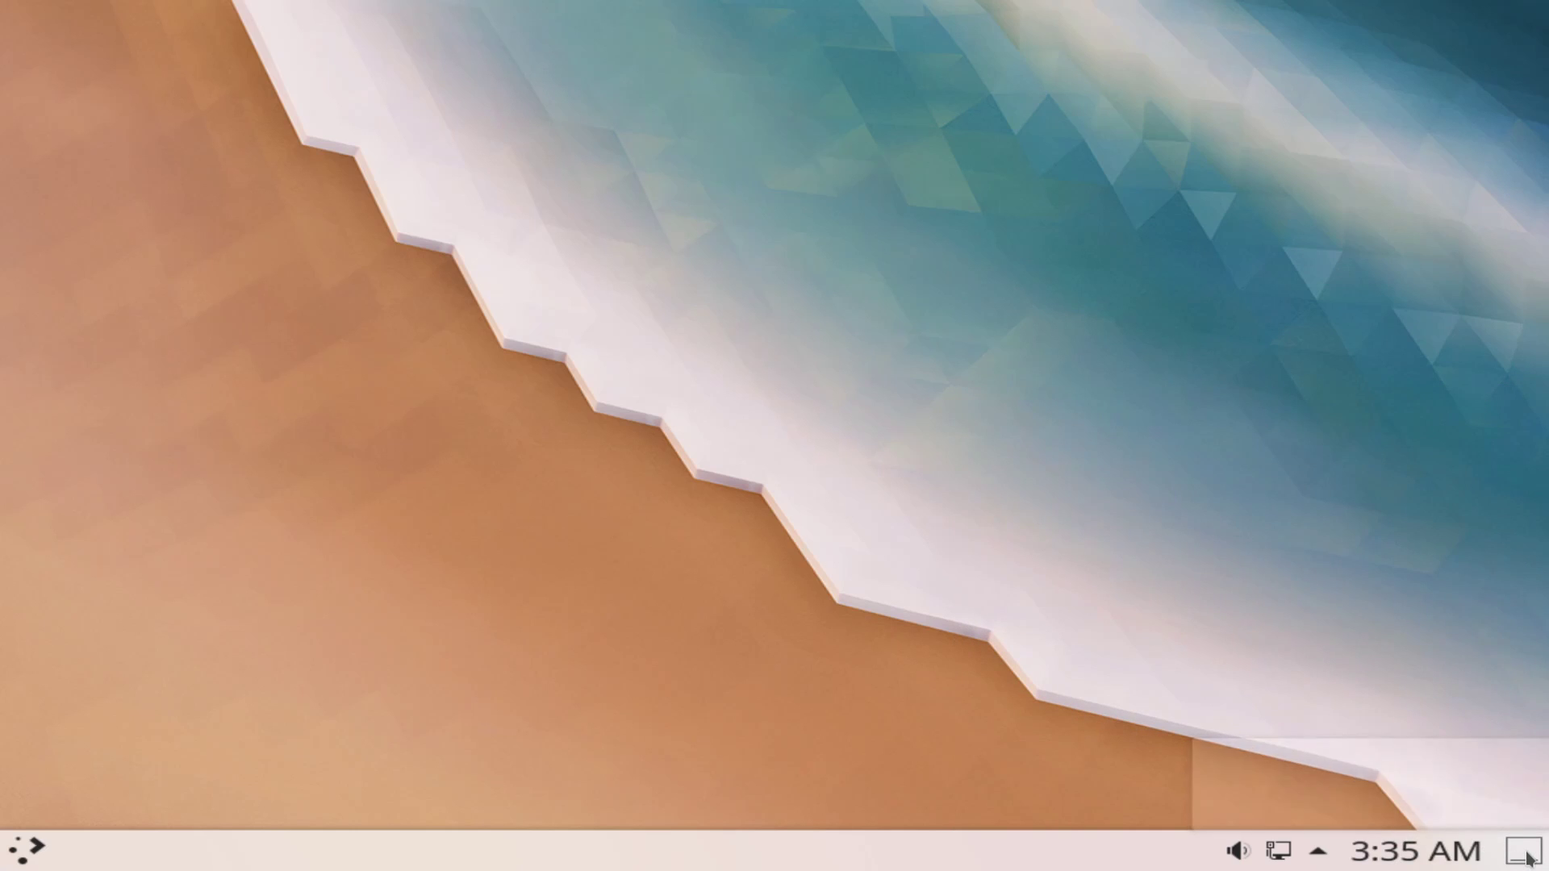
# Step: Bring up the show-desktop button's options and dismiss them without choosing one
pyautogui.rightClick(1520, 857)
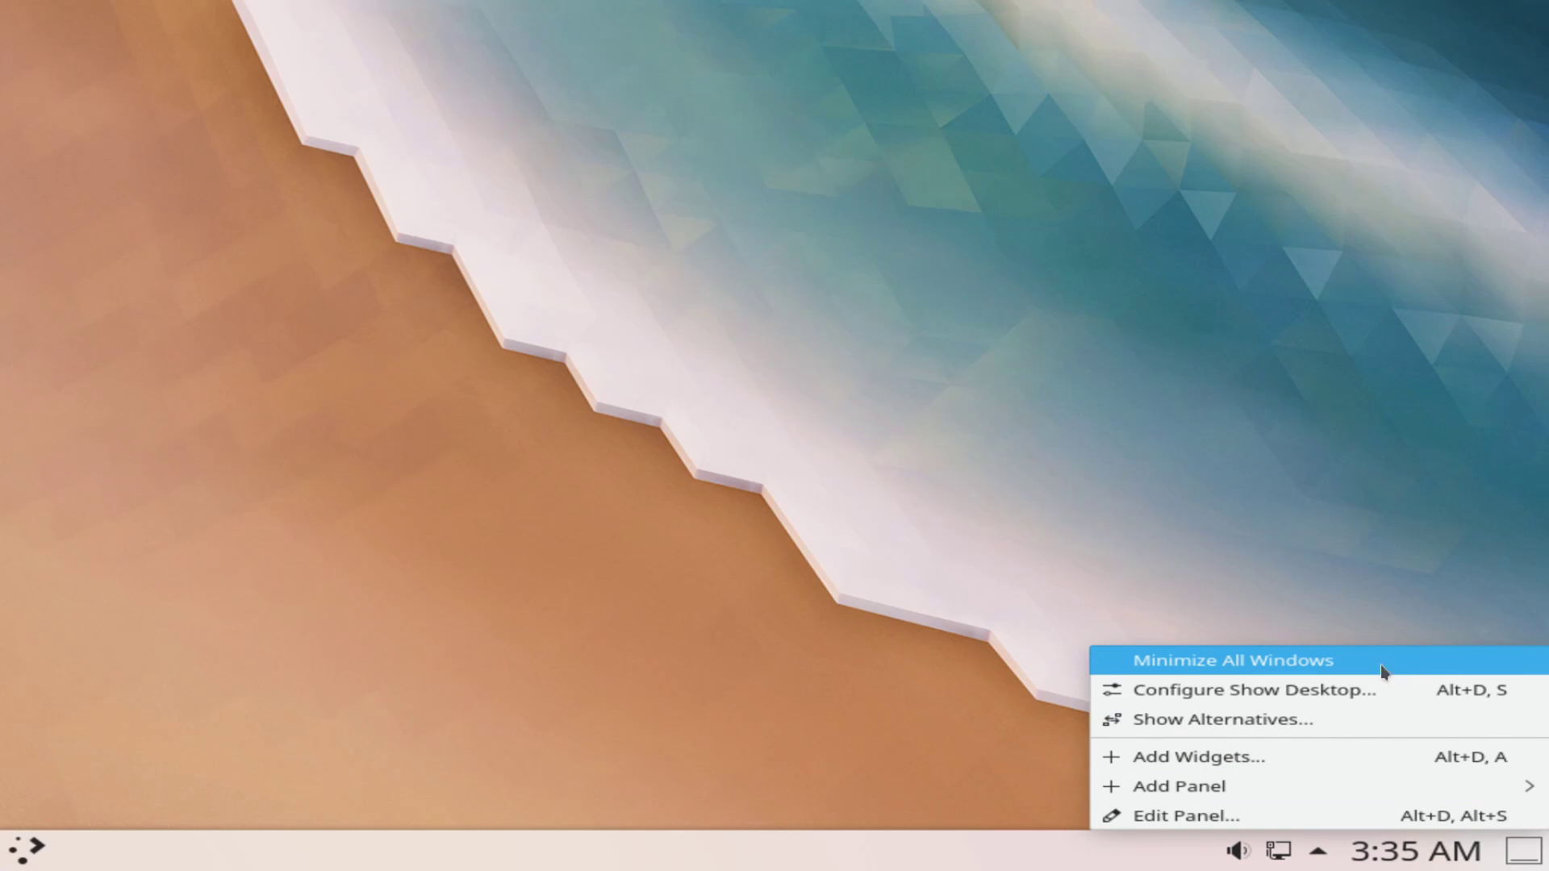
pyautogui.moveTo(1338, 777)
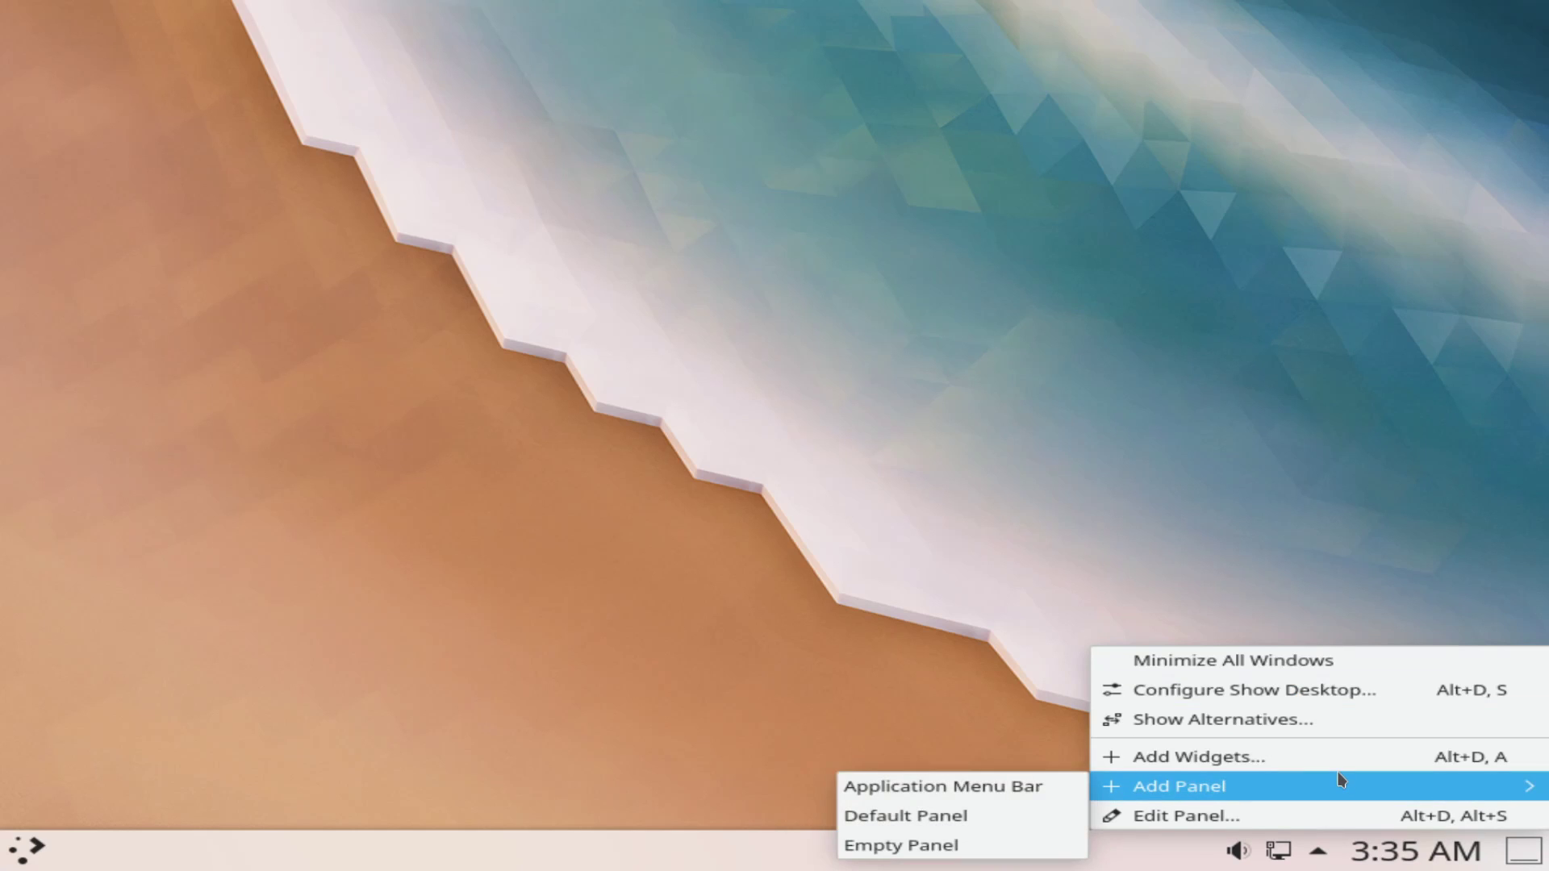
pyautogui.click(1081, 449)
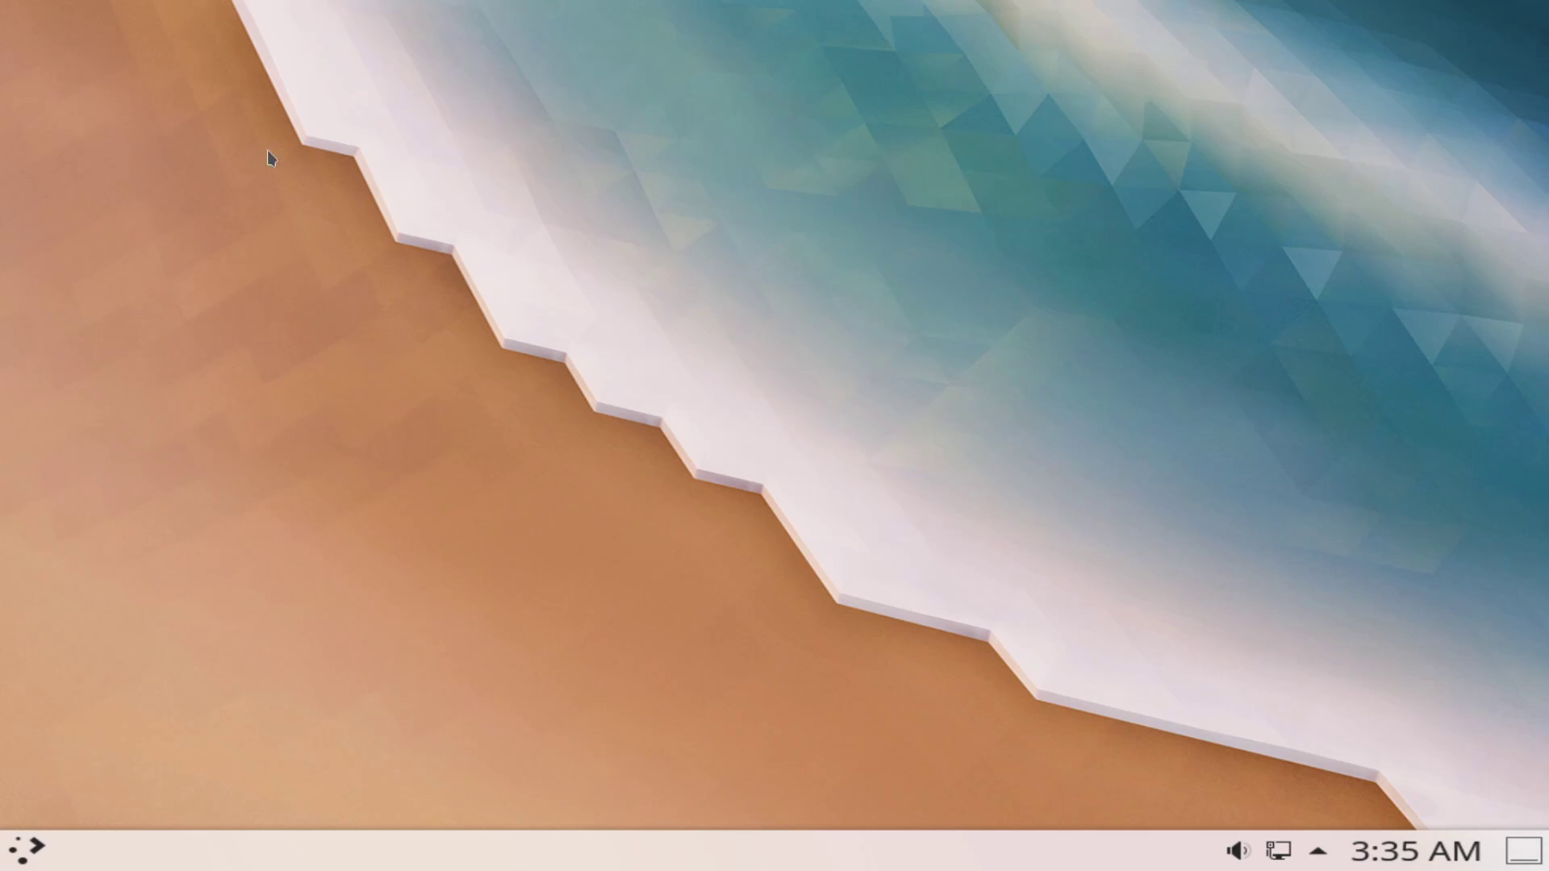
# Step: Create a desktop folder with the default name New Folder and move it to the top-left
pyautogui.rightClick(657, 389)
pyautogui.moveTo(829, 399)
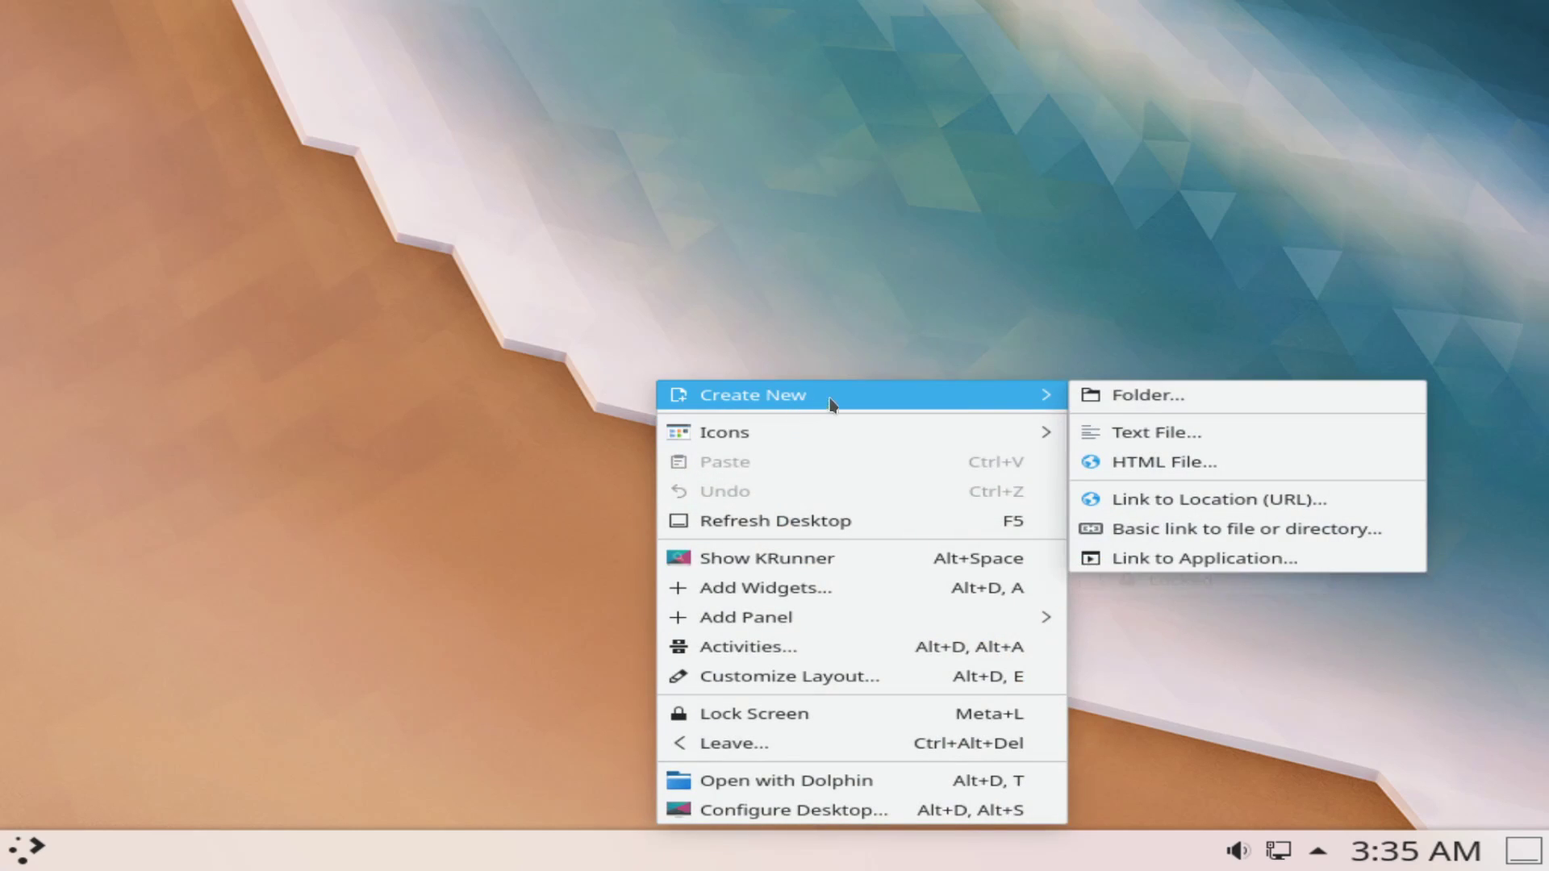
pyautogui.click(1137, 396)
pyautogui.click(917, 408)
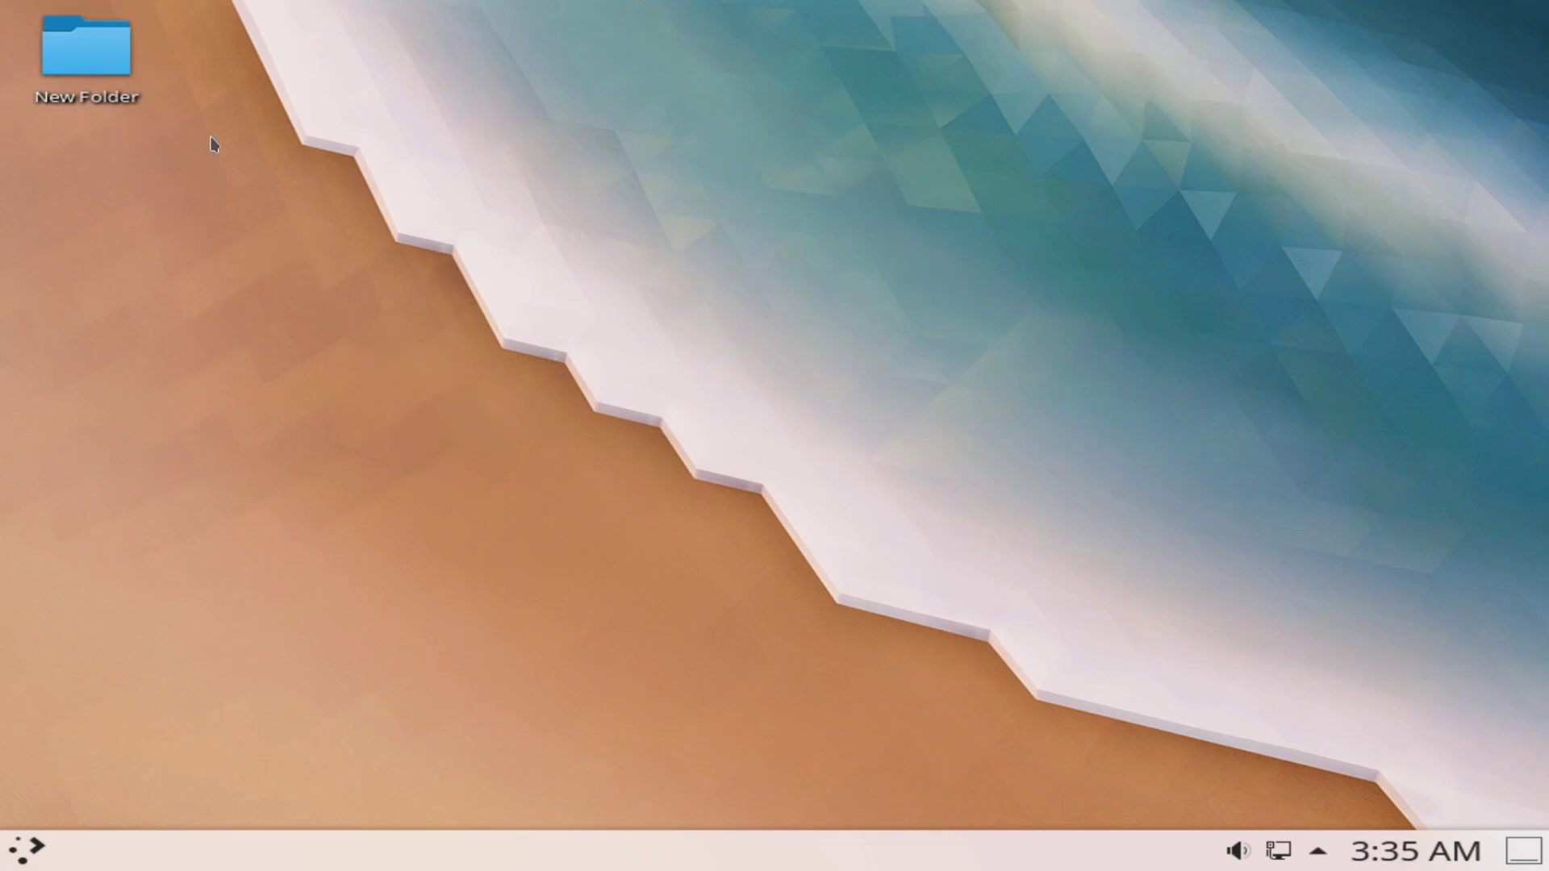
pyautogui.moveTo(85, 71); pyautogui.dragTo(262, 87)
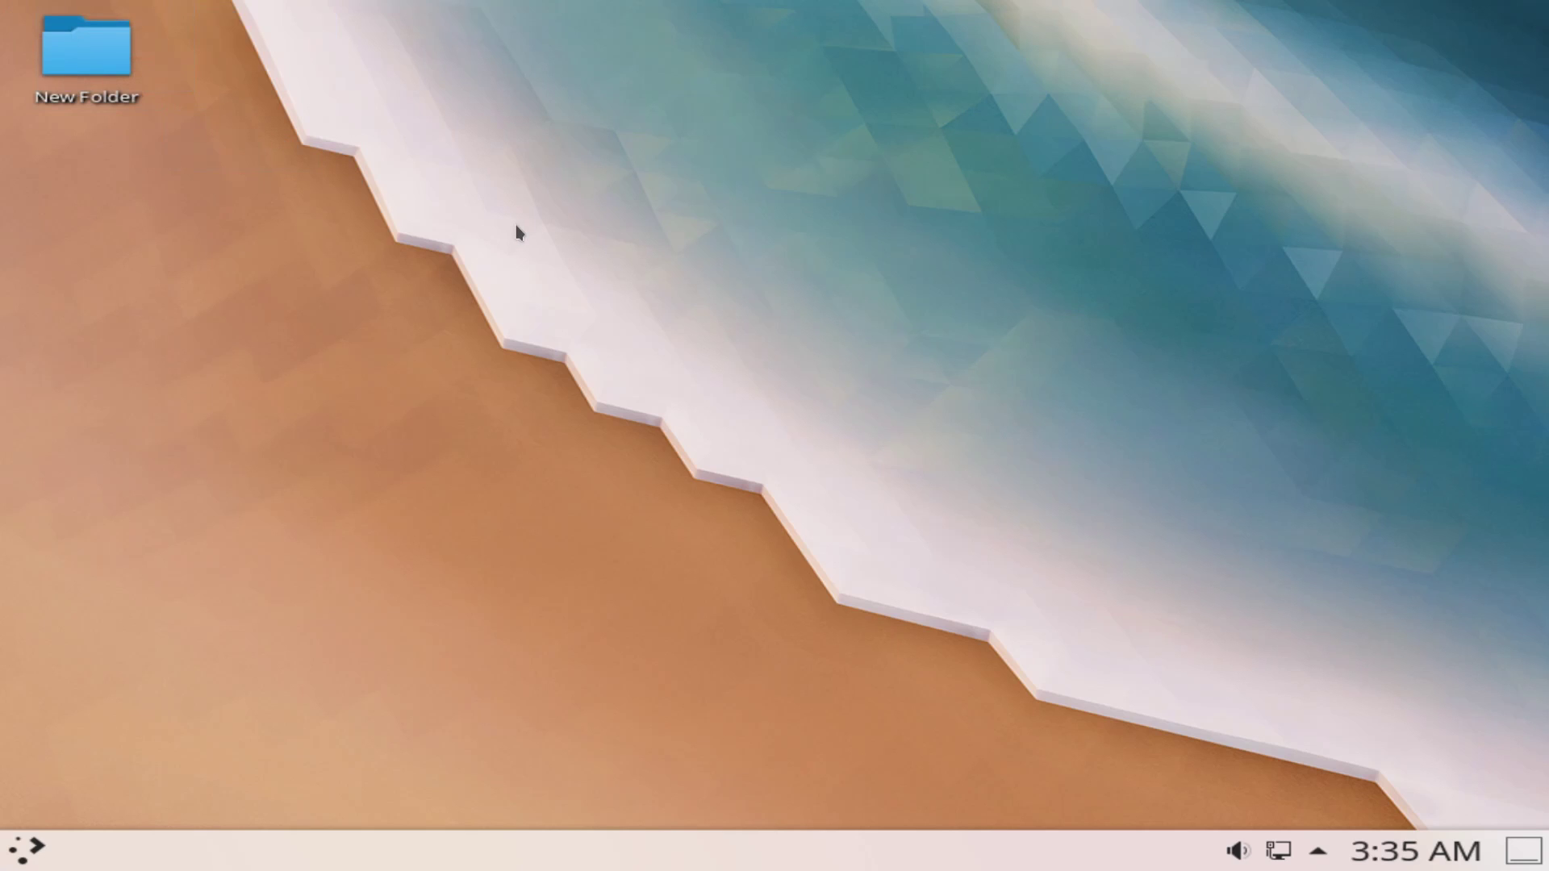